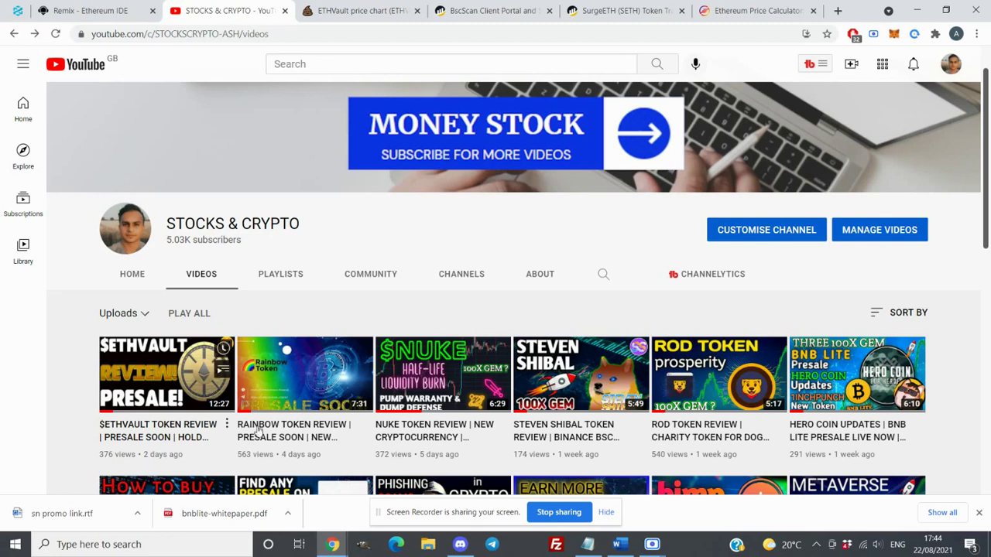
Step: Switch to Discord to view the activities channel's latest token announcements, and close the window
mouse_move(460, 547)
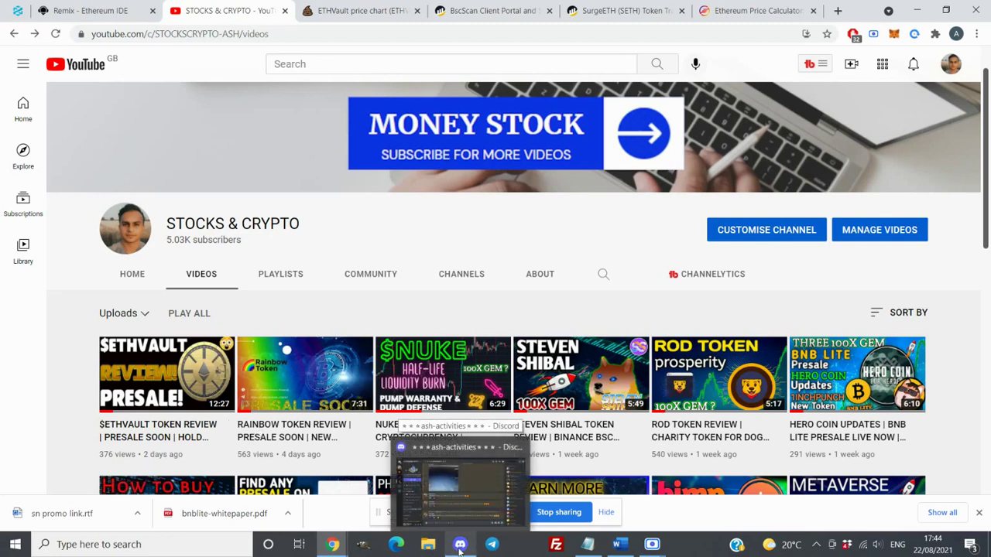
left_click(461, 487)
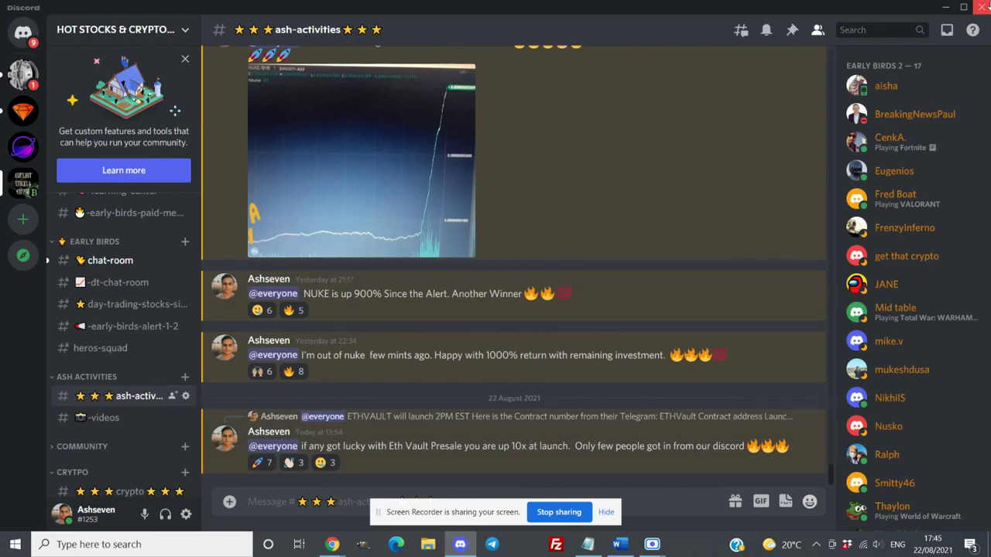
left_click(985, 7)
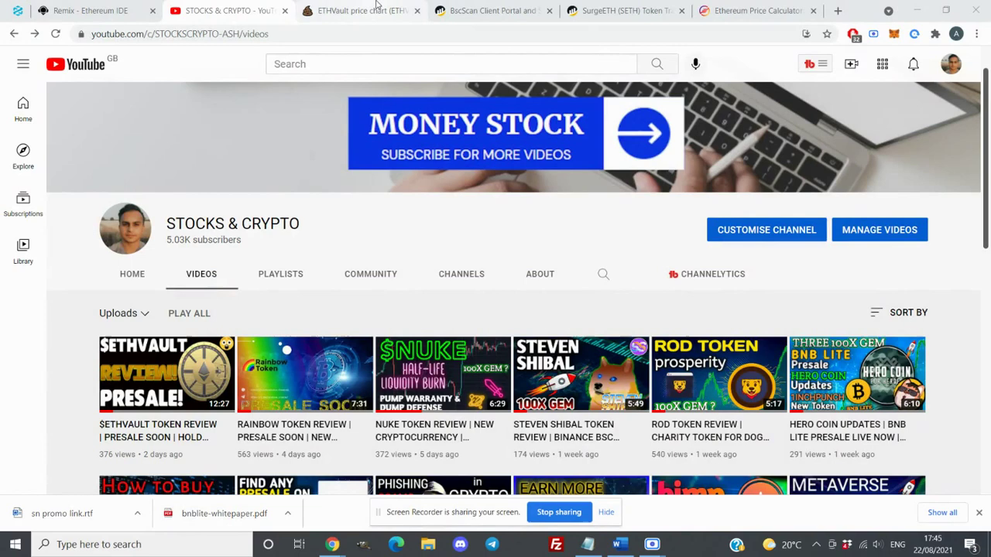
Step: Copy the ETHVault contract address from the PooCoin price chart's web address
left_click(483, 5)
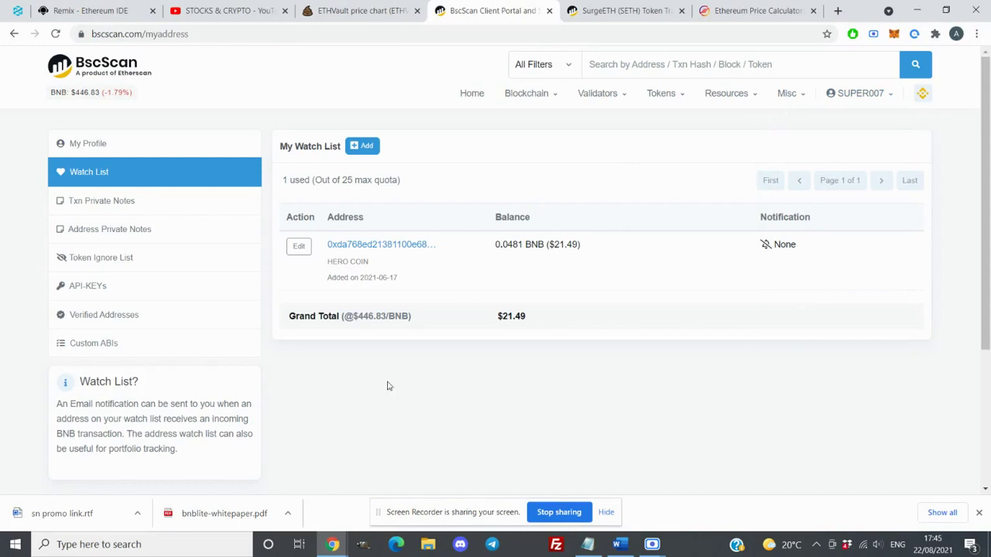
left_click(356, 12)
left_click_drag(385, 33, 177, 33)
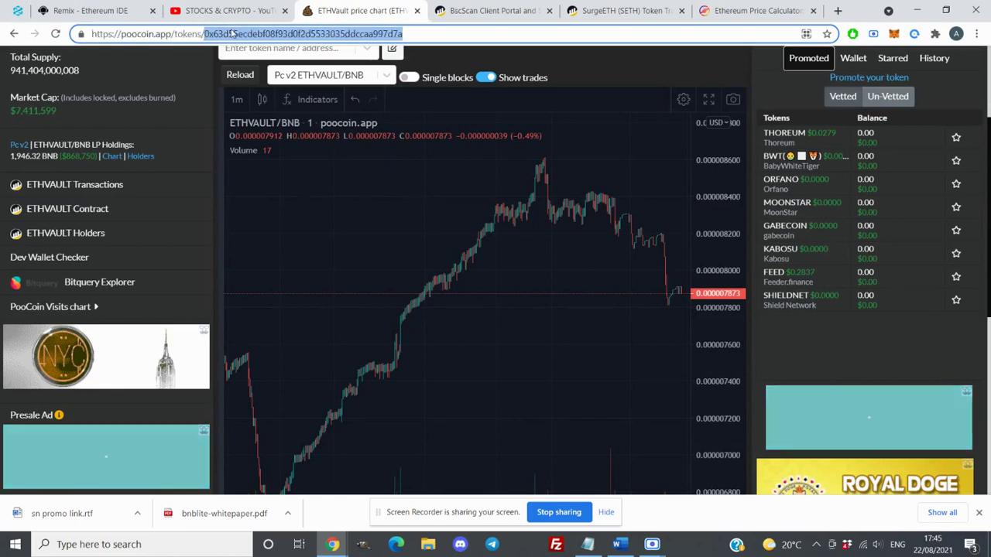
right_click(231, 33)
left_click(268, 99)
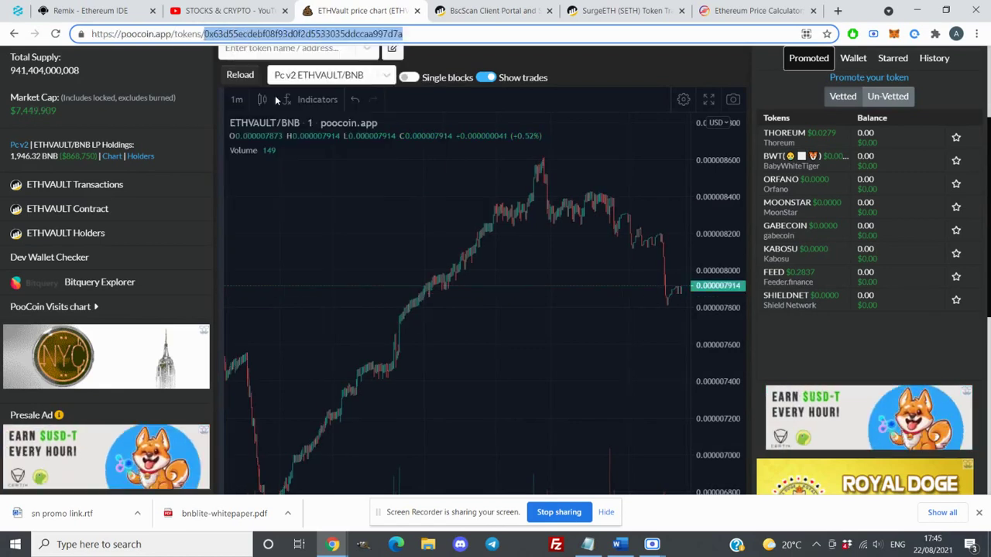
Step: Add the copied ETHVault contract address to the BscScan watch list without notifications
left_click(457, 7)
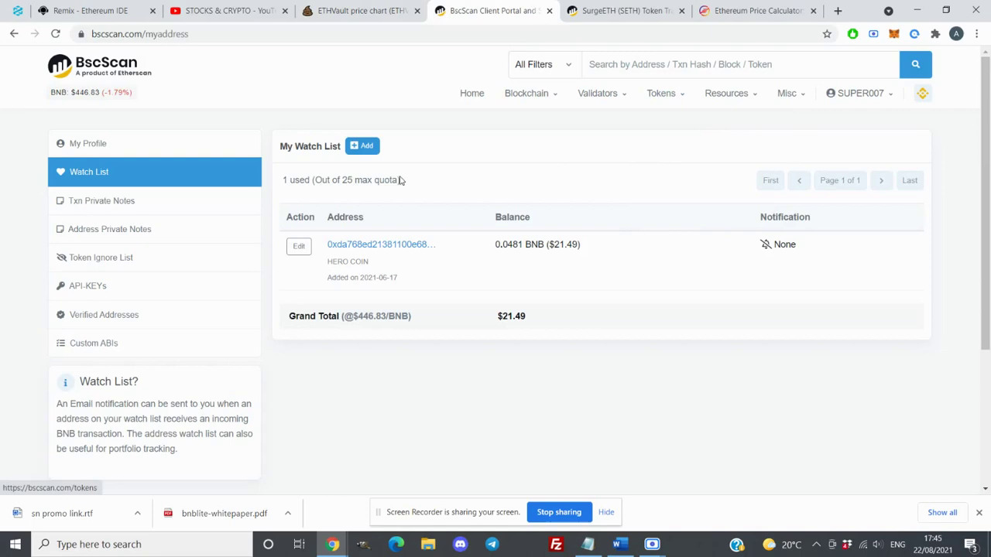
left_click(365, 148)
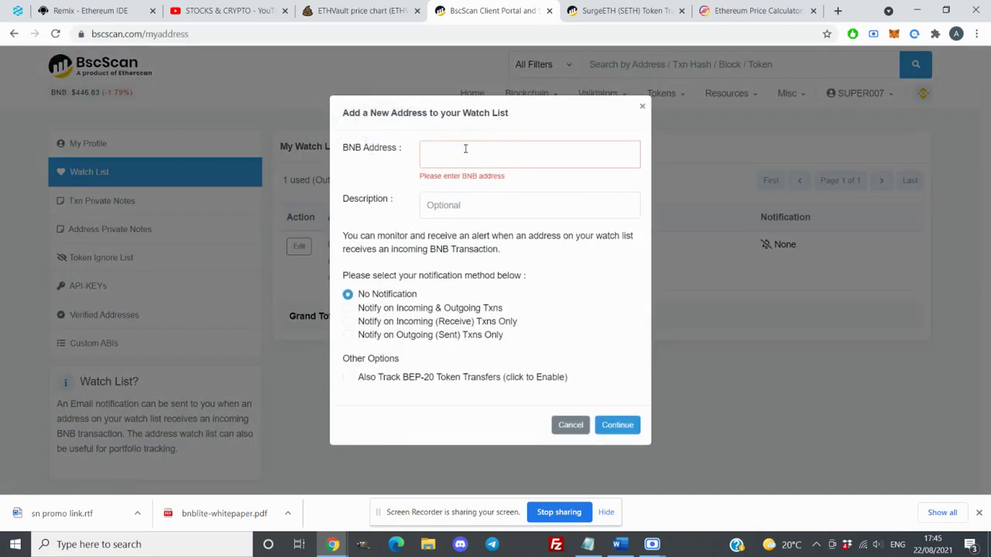
right_click(465, 148)
left_click(526, 249)
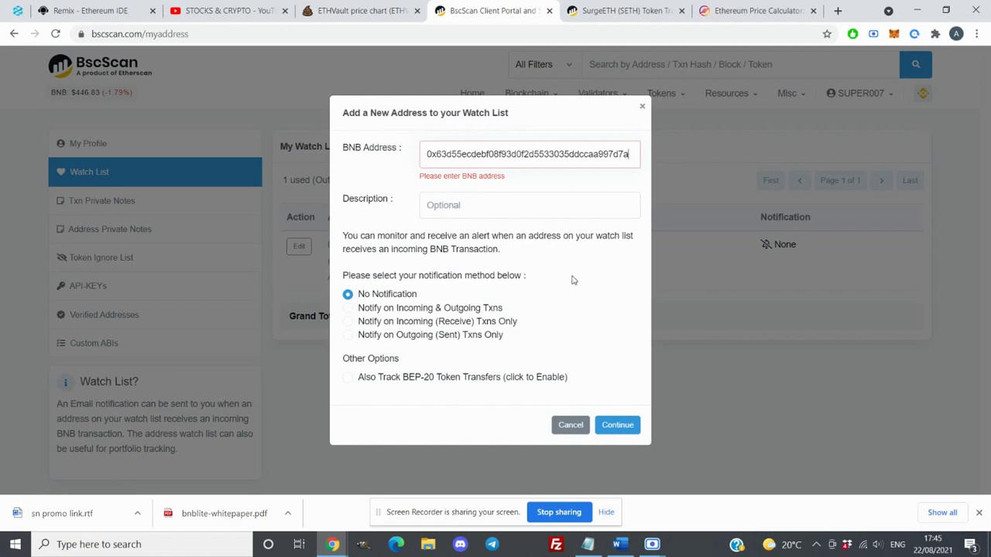
left_click(619, 427)
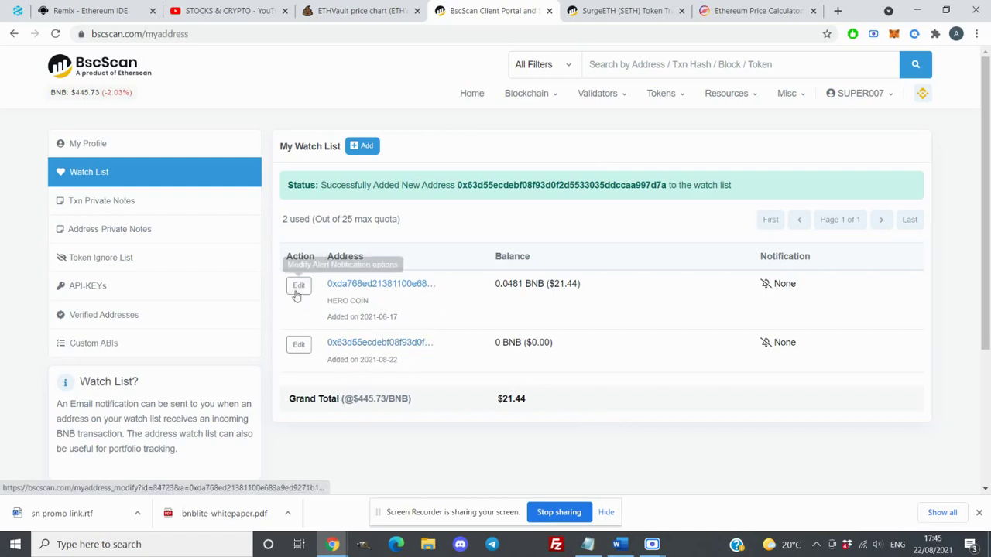
Step: Set the description of the new ETHVault watch list entry to ETHVAULT and return to the watch list
left_click(301, 346)
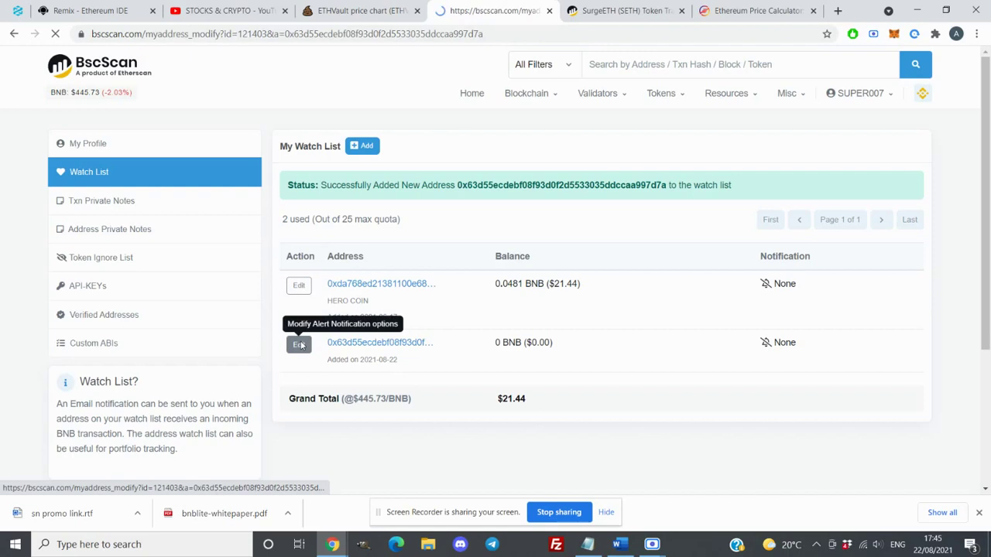
left_click(492, 197)
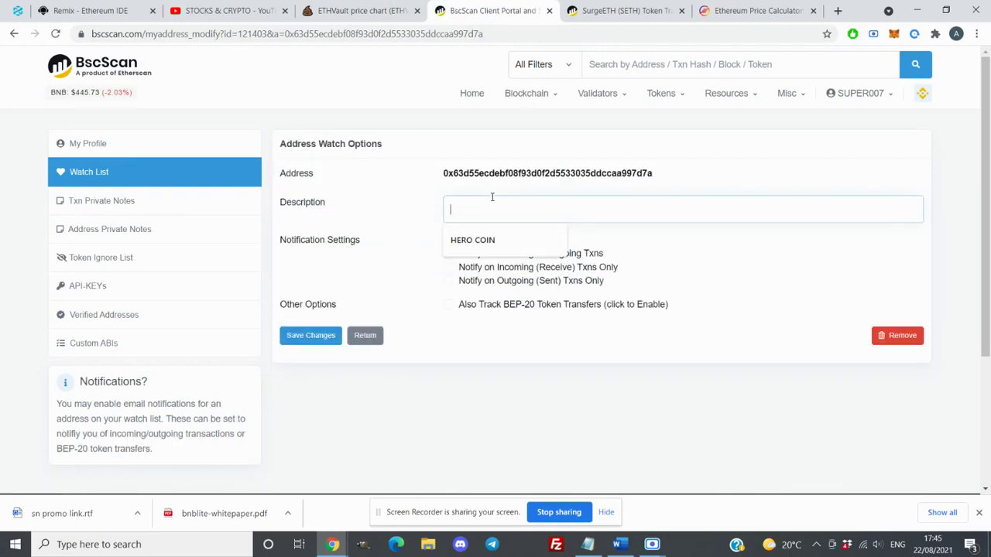
type("ETHVAULT")
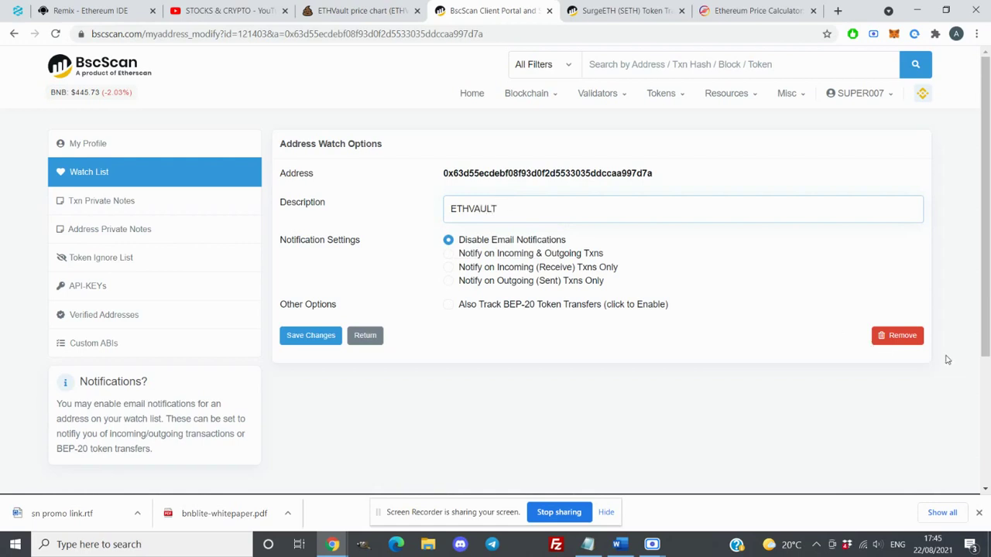
left_click(361, 336)
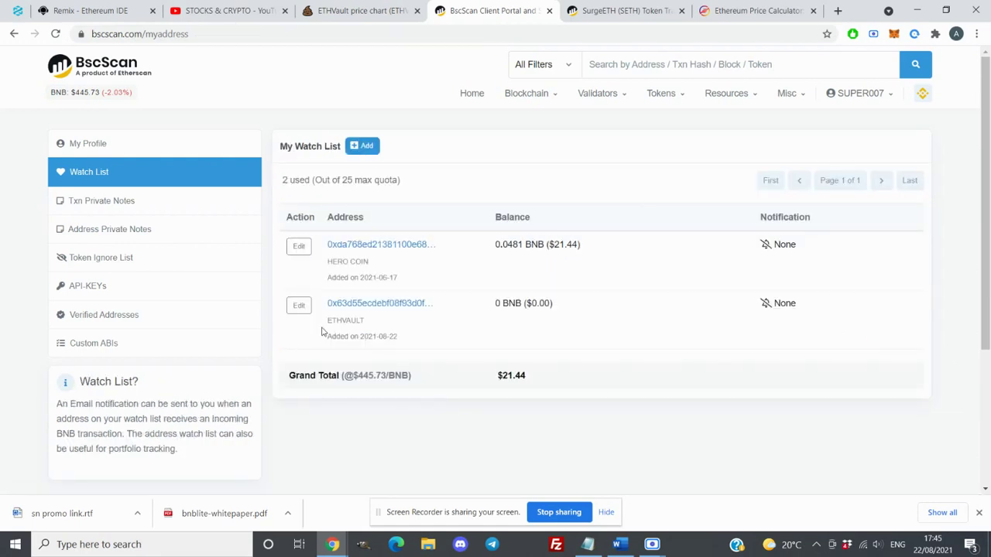
Step: Copy the SurgeETH contract address from the web address of its BscScan token page
left_click(598, 11)
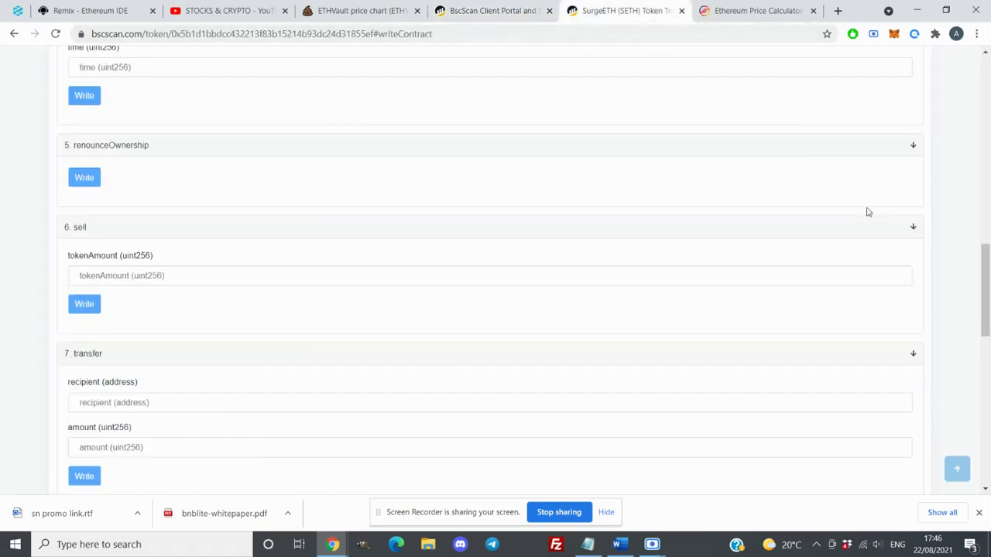
left_click_drag(371, 33, 177, 33)
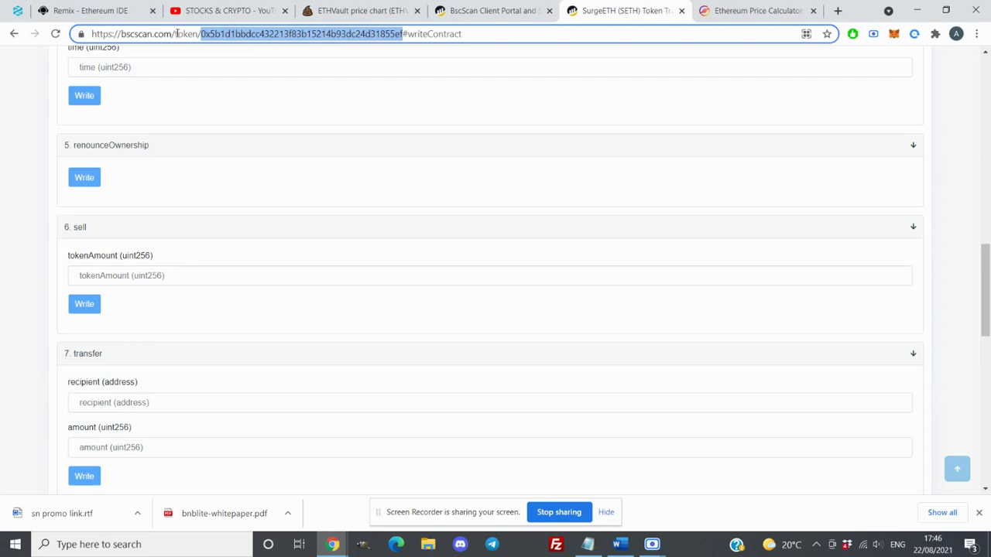
right_click(284, 39)
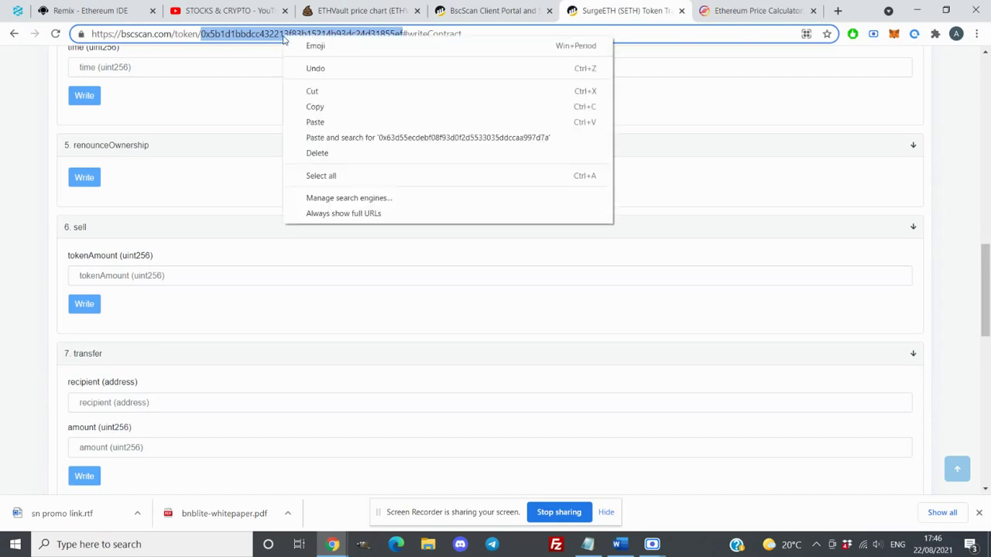
left_click(322, 107)
Step: Add the copied SurgeETH contract address to the watch list with the description Surgeth and no notifications
left_click(498, 10)
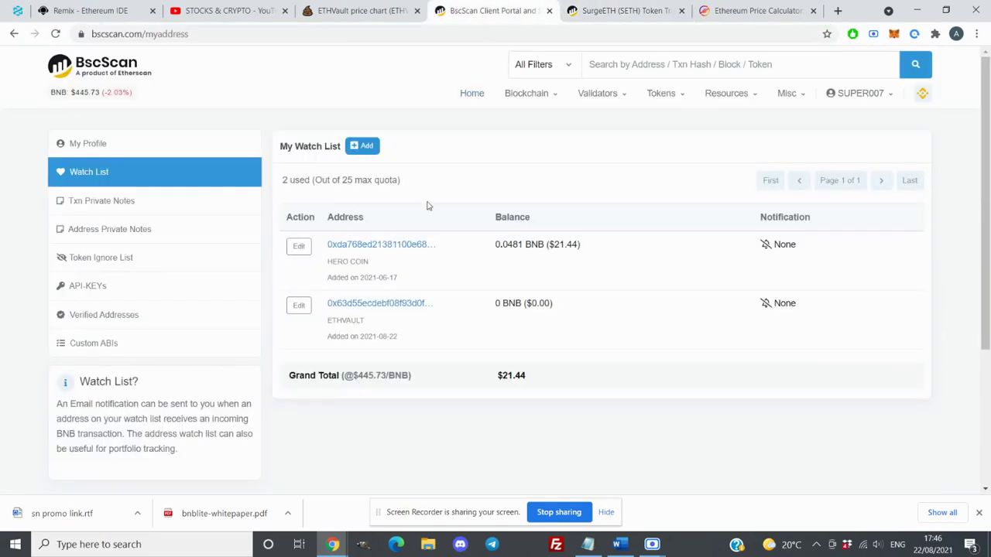
left_click(365, 147)
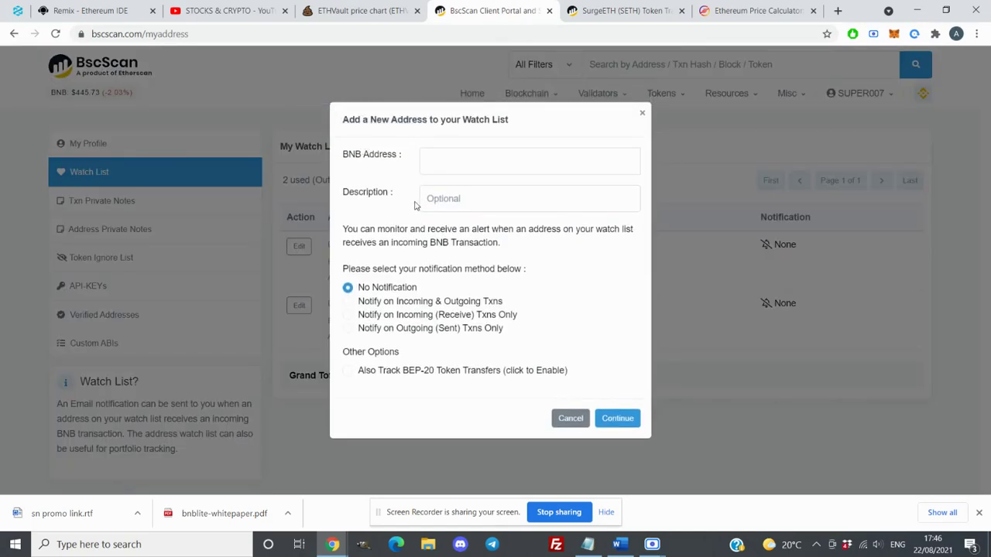
right_click(458, 173)
left_click(511, 272)
left_click(458, 199)
type("Surgeth")
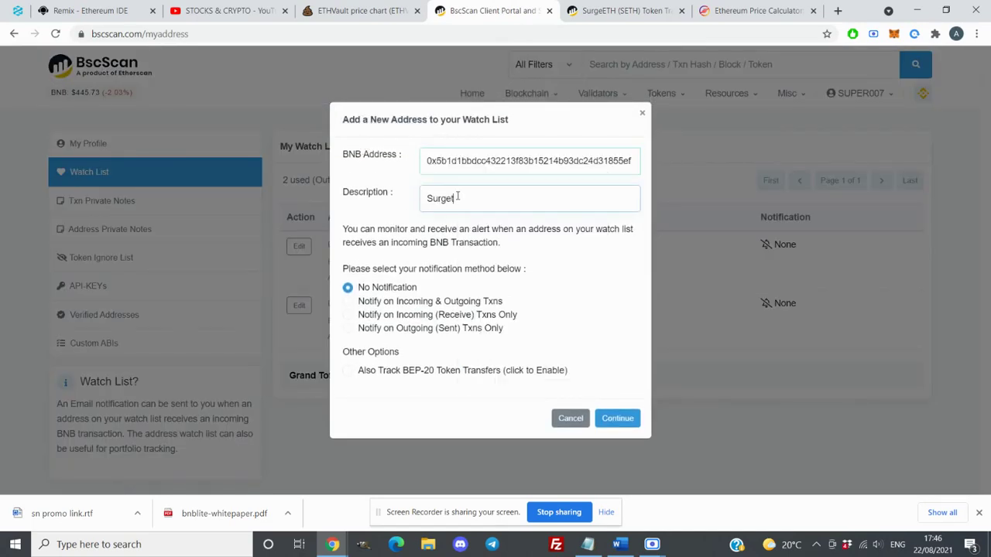
left_click(631, 419)
scroll(713, 356, "down", 1)
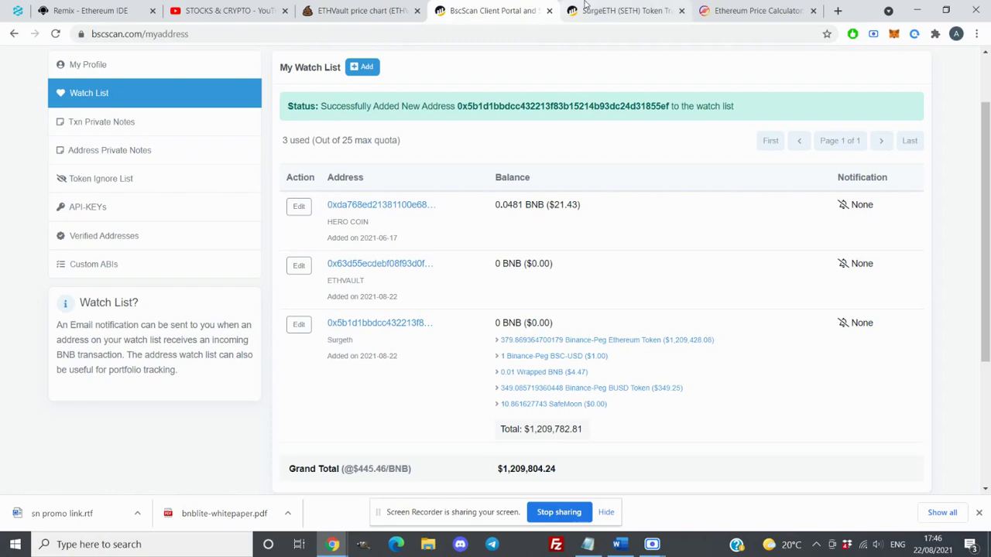
Step: Copy the ETHVault contract address again from the PooCoin chart's web address
left_click(362, 8)
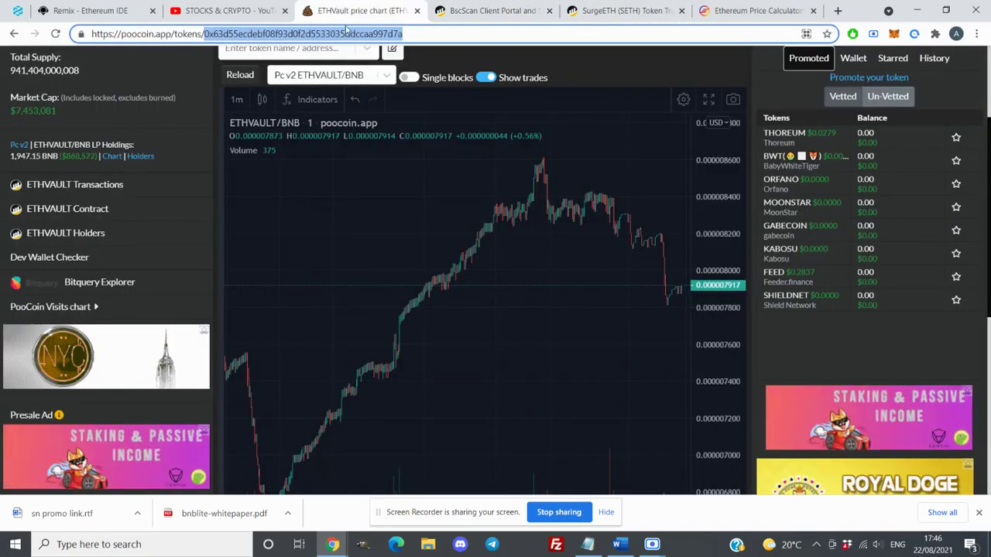
right_click(337, 36)
left_click(378, 108)
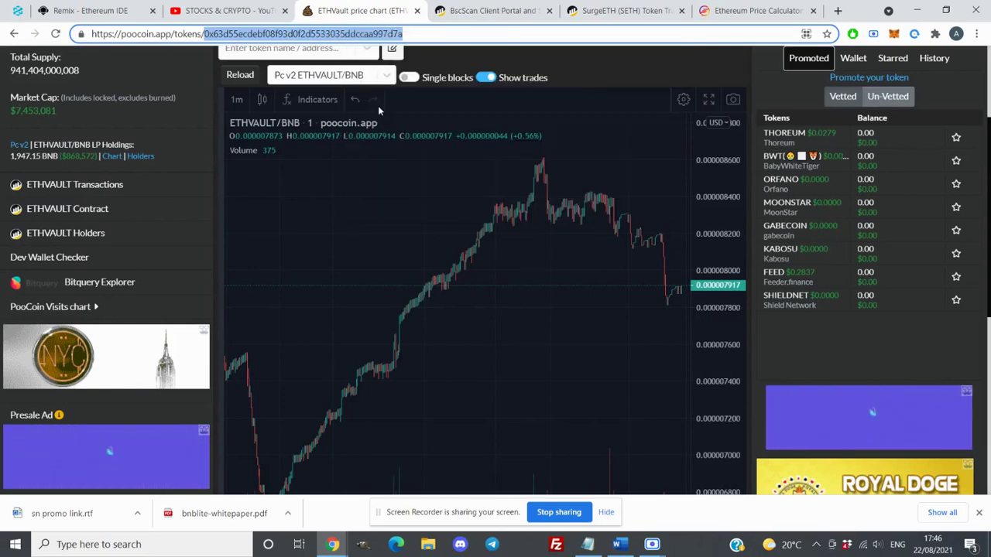
Step: Open the ETHVAULT contract from the BscScan watch list and go to its ETHVault token tracker page
left_click(490, 10)
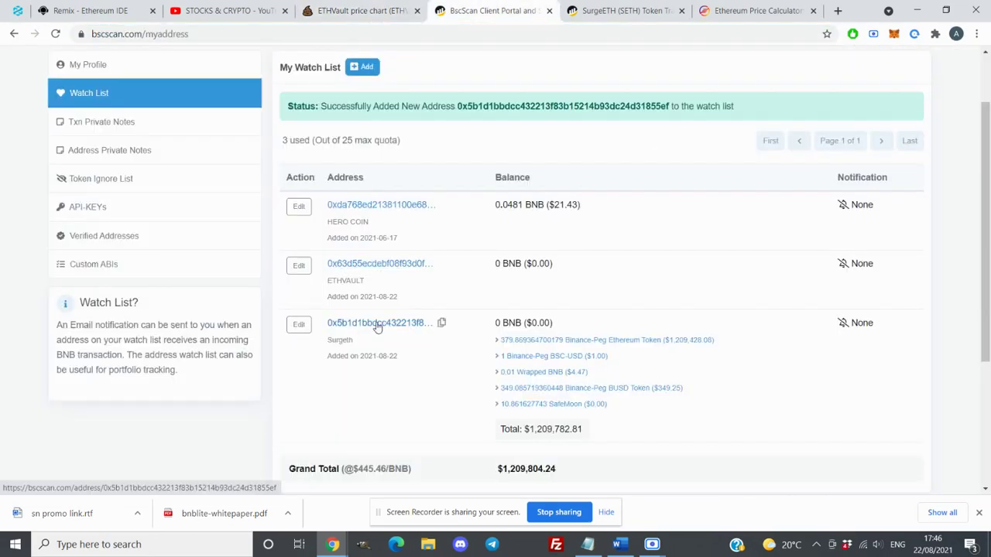
left_click(372, 271)
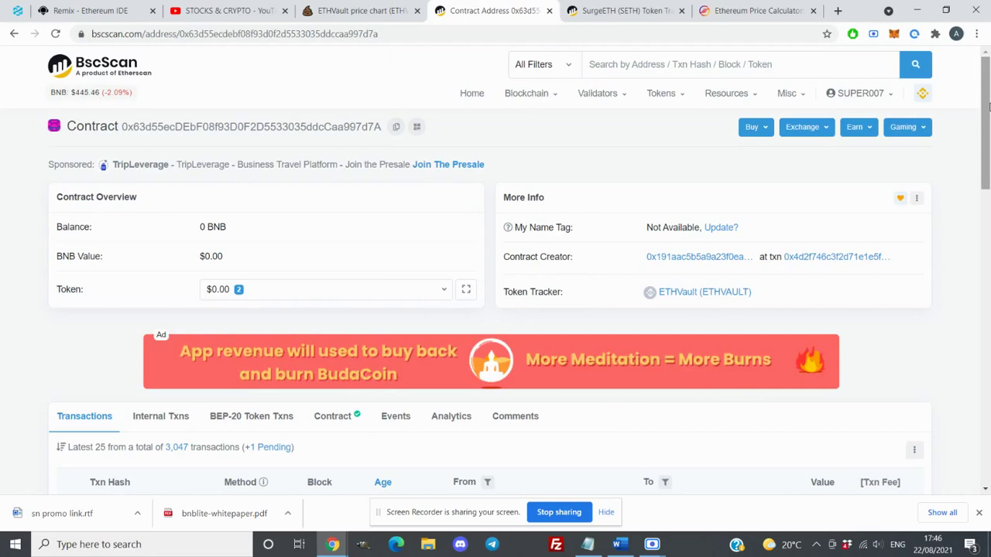
scroll(989, 106, "down", 2)
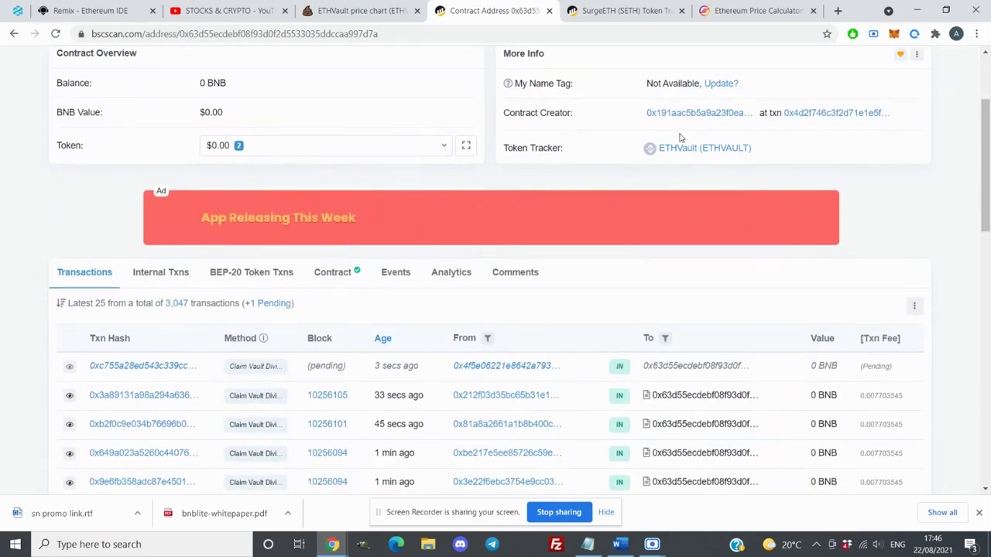
left_click(676, 151)
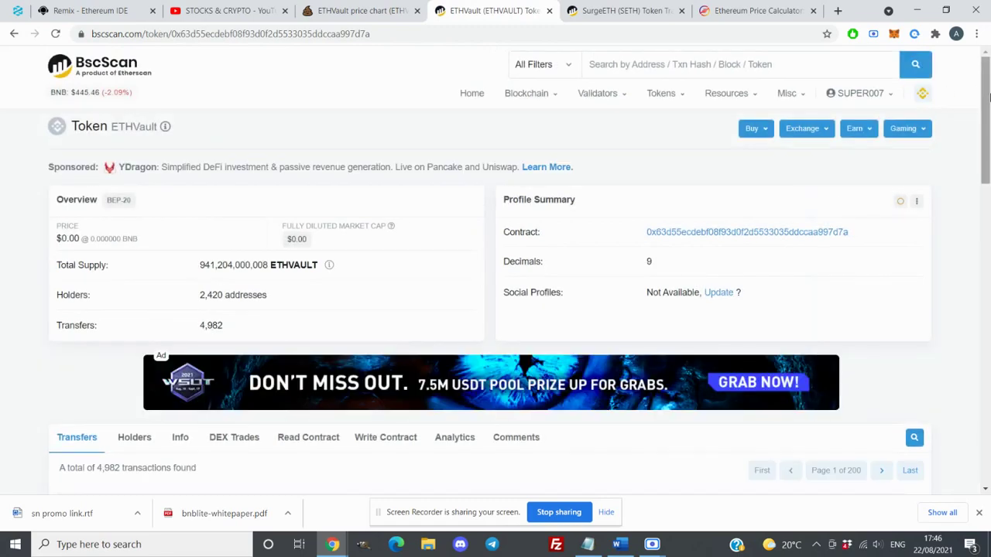
Step: Show the ETHVault token's Write Contract functions and try to write claimVaultDividend
scroll(989, 97, "down", 4)
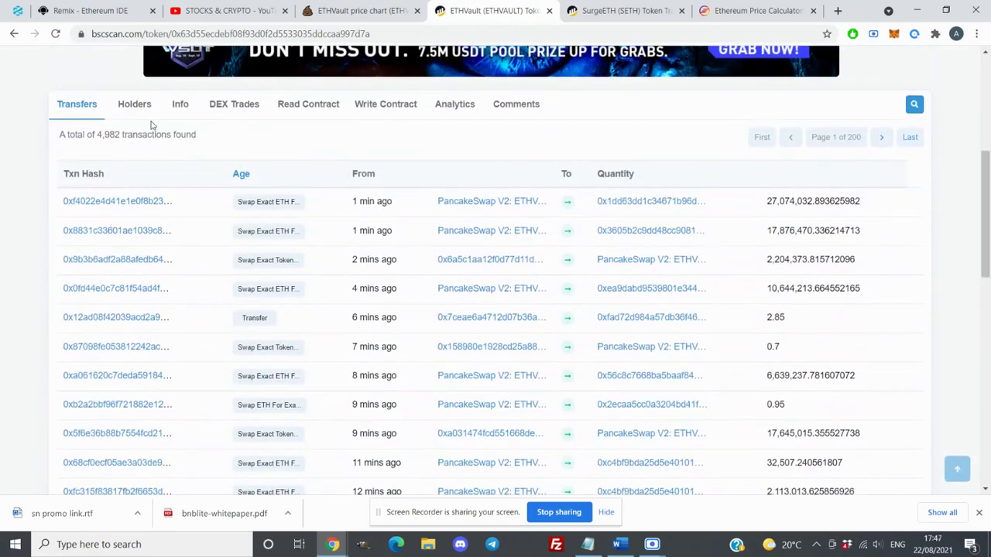
left_click(384, 105)
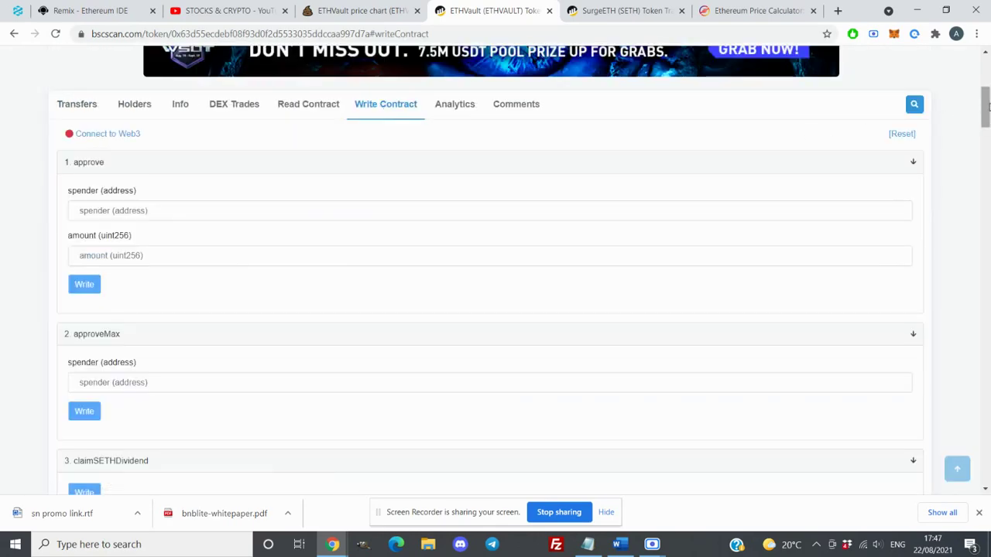
left_click_drag(988, 107, 988, 138)
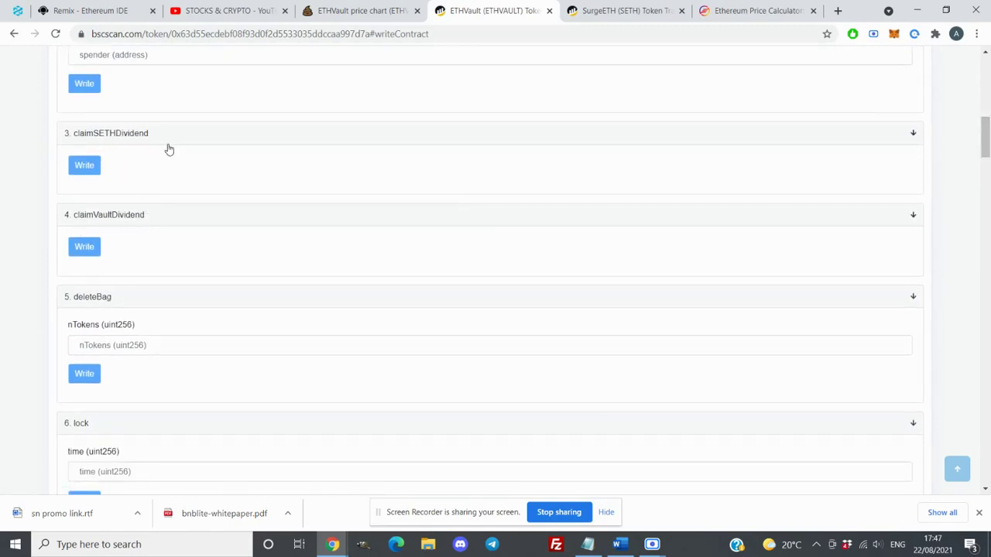
left_click(85, 247)
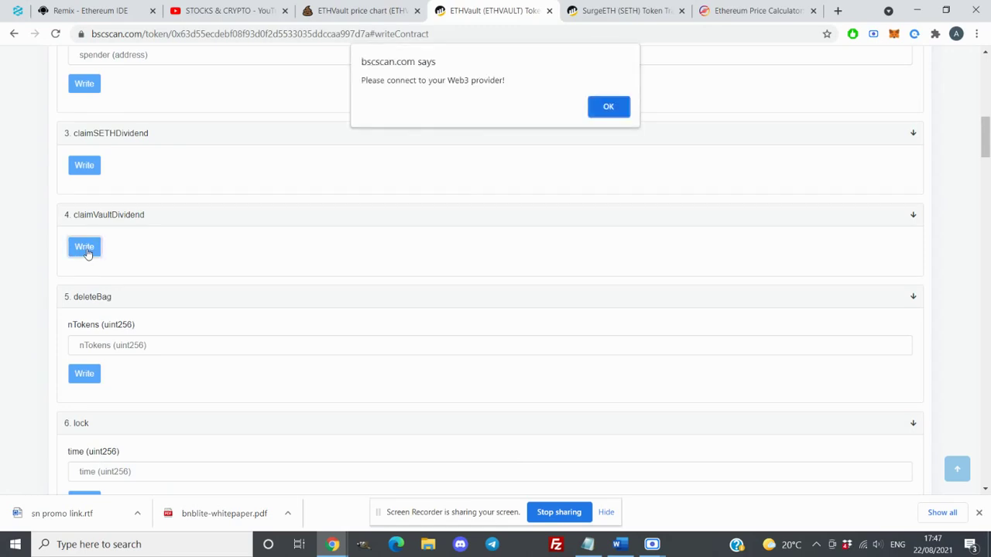
left_click(602, 115)
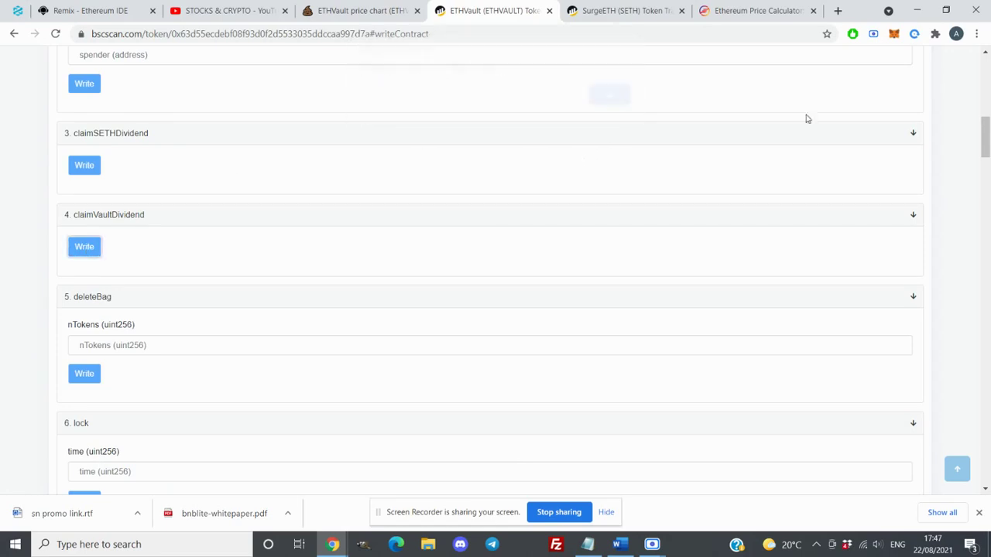
Step: Connect a wallet to the ETHVault contract through WalletConnect and accept the beta feature notice
left_click_drag(988, 141, 988, 99)
left_click(104, 271)
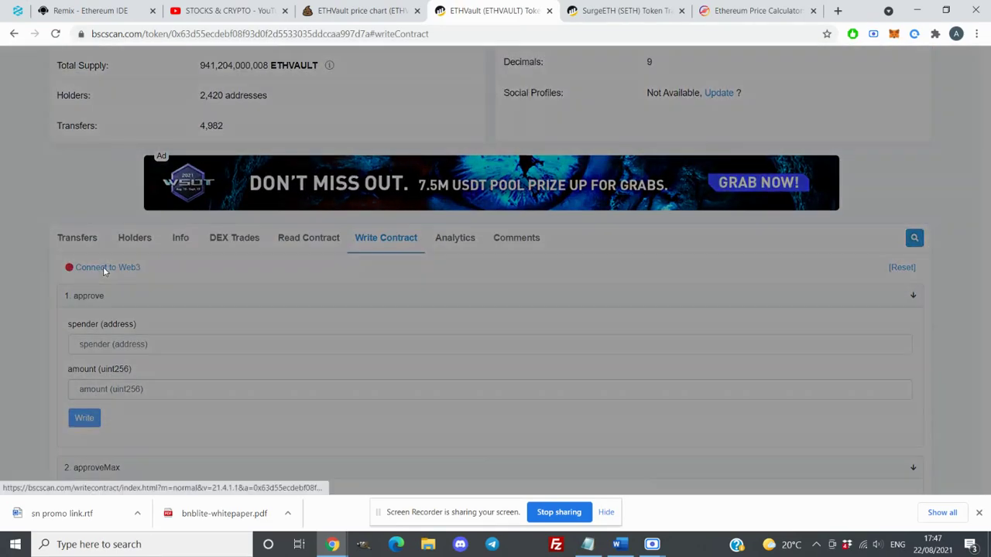
left_click(492, 172)
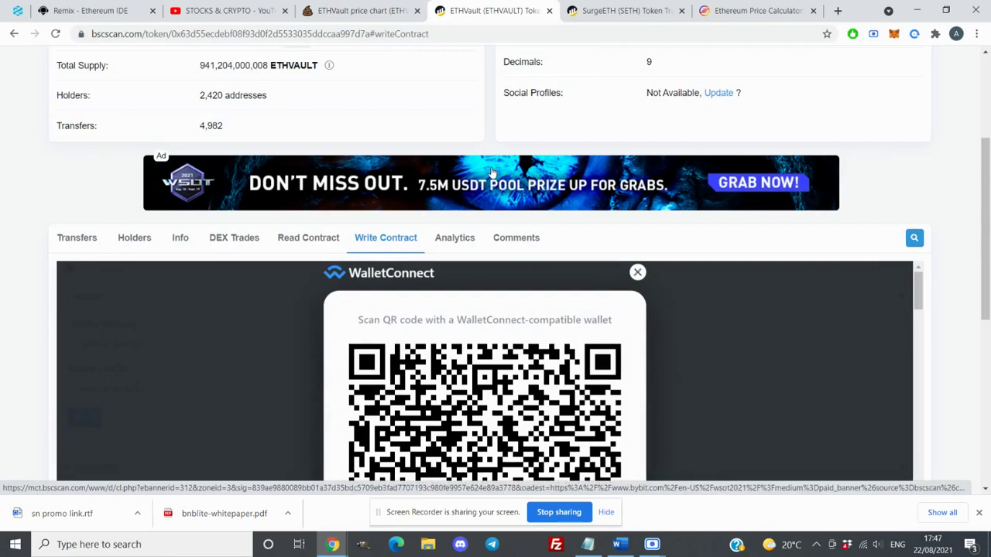
left_click_drag(987, 172, 988, 268)
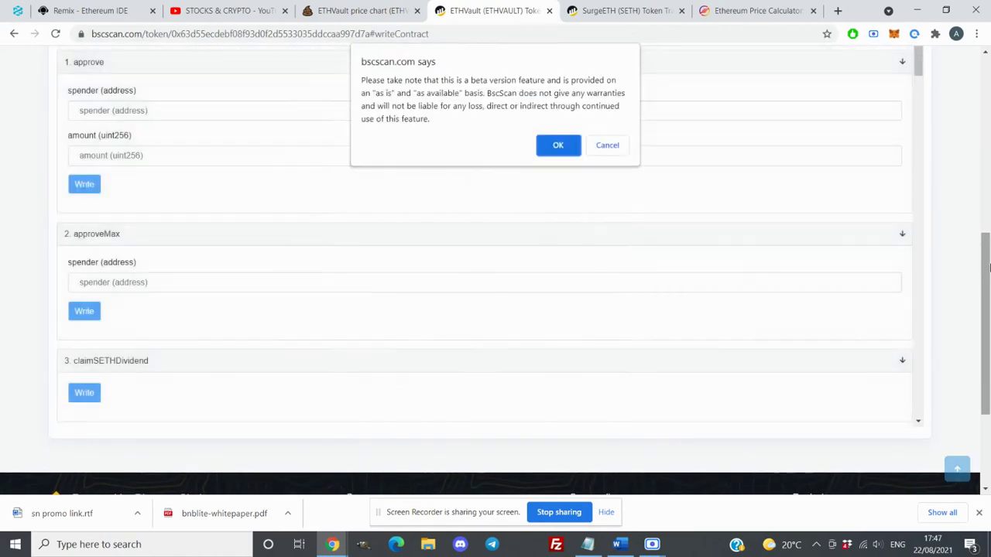
key("Return")
Step: Write claimVaultDividend on the ETHVault contract with the connected wallet
left_click_drag(988, 267, 986, 94)
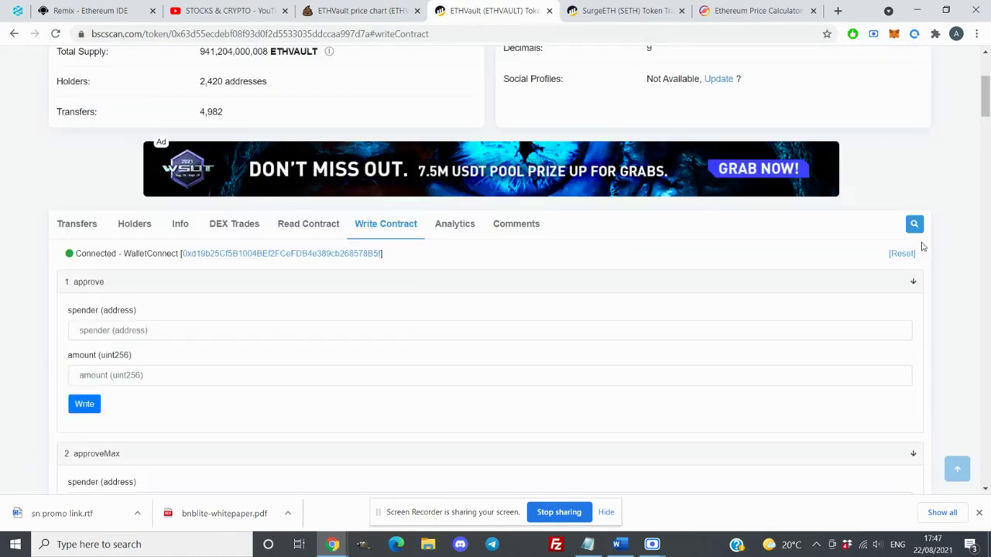
scroll(182, 189, "down", 6)
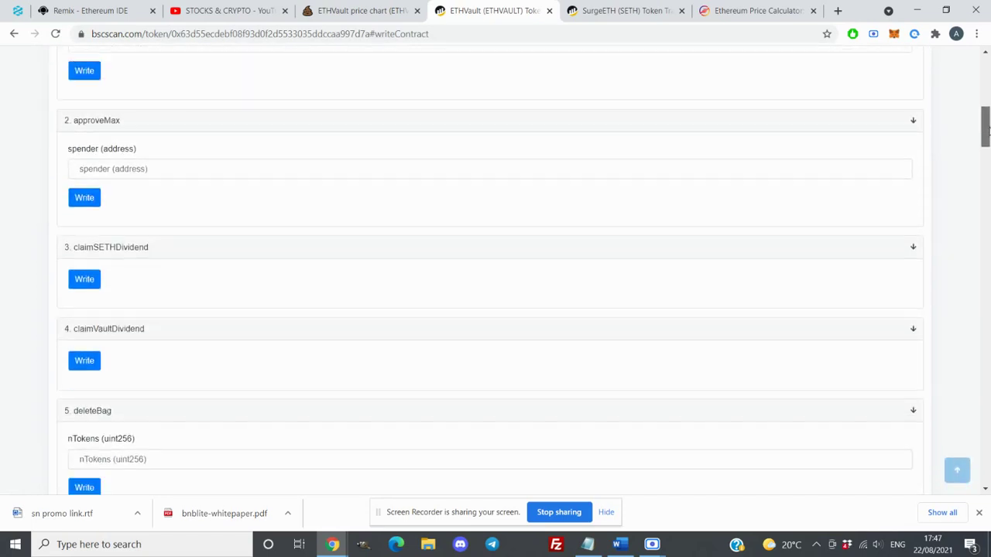
left_click(83, 219)
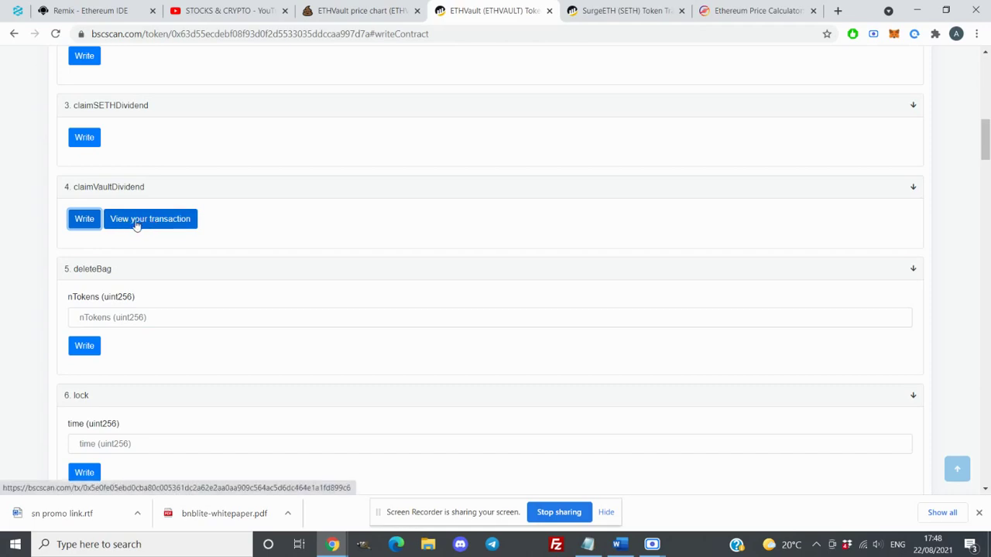
Step: Open the claimVaultDividend transaction in a new browser tab and examine its status, transferred tokens and fee
right_click(136, 223)
left_click(160, 232)
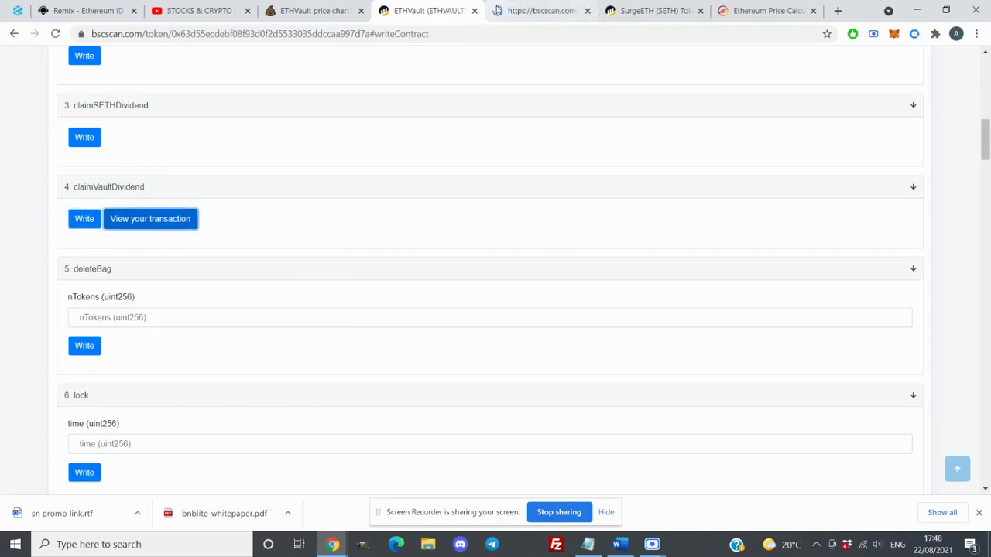
left_click(538, 10)
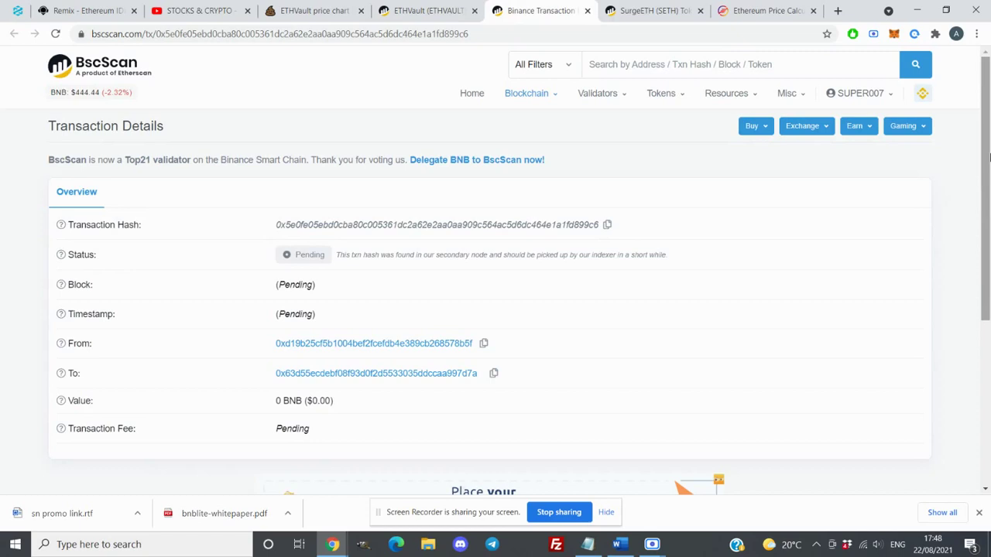
left_click_drag(987, 155, 989, 220)
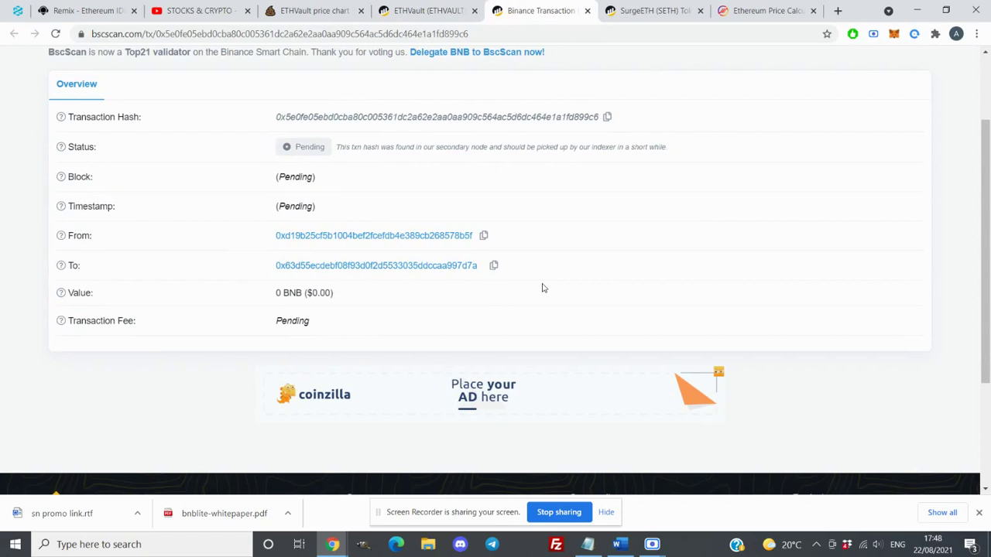
left_click_drag(989, 243, 989, 201)
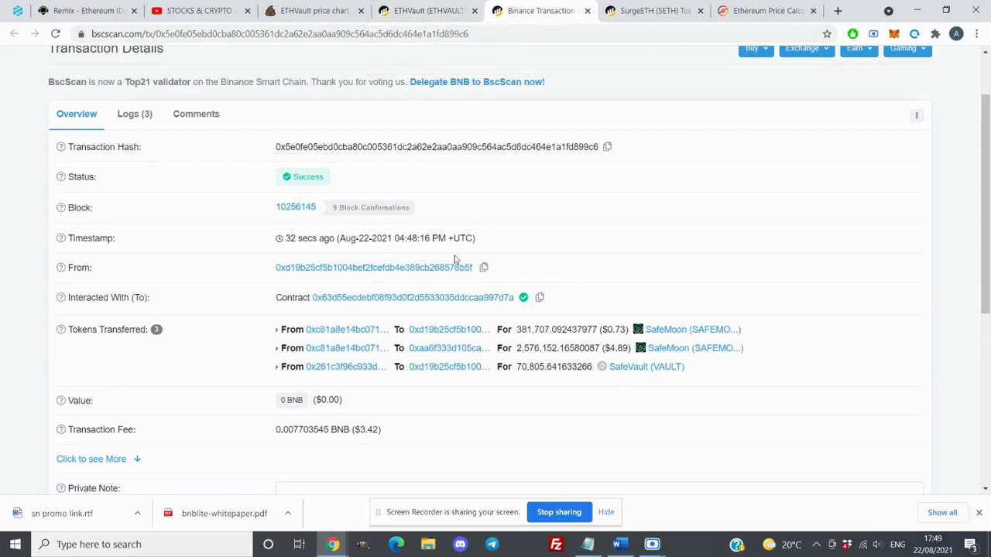
Step: Write claimSETHDividend on the ETHVault contract and open the resulting transaction in a new browser tab
left_click(439, 6)
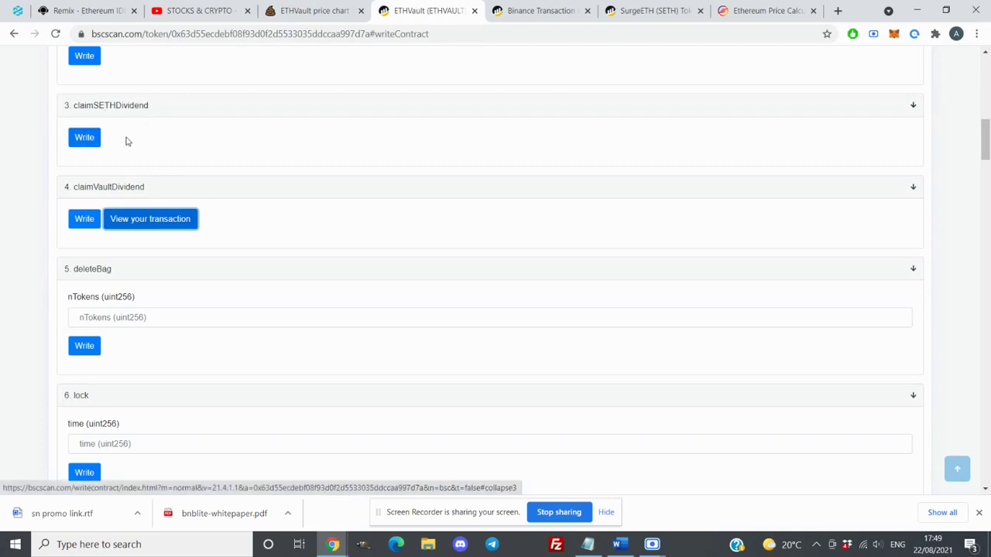
left_click(84, 139)
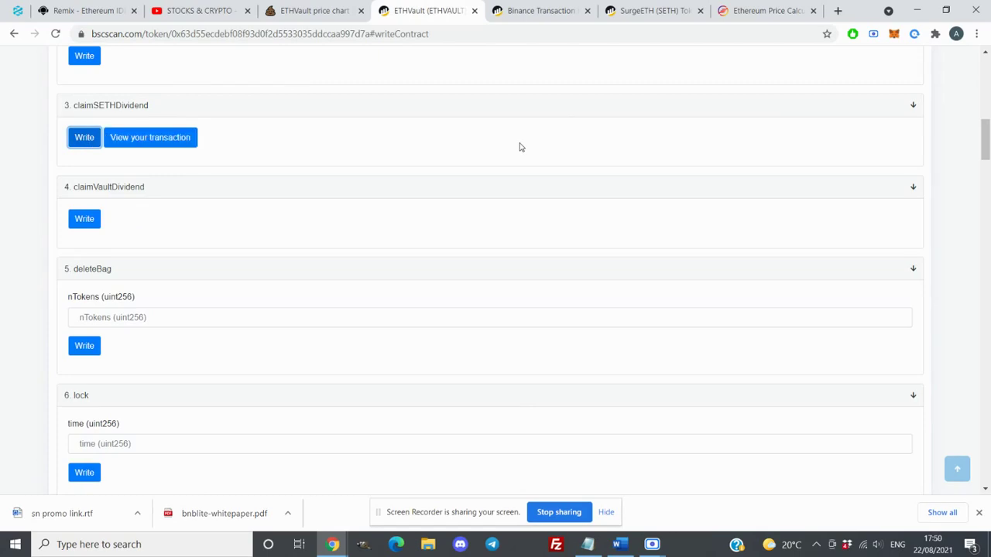
right_click(158, 138)
left_click(190, 148)
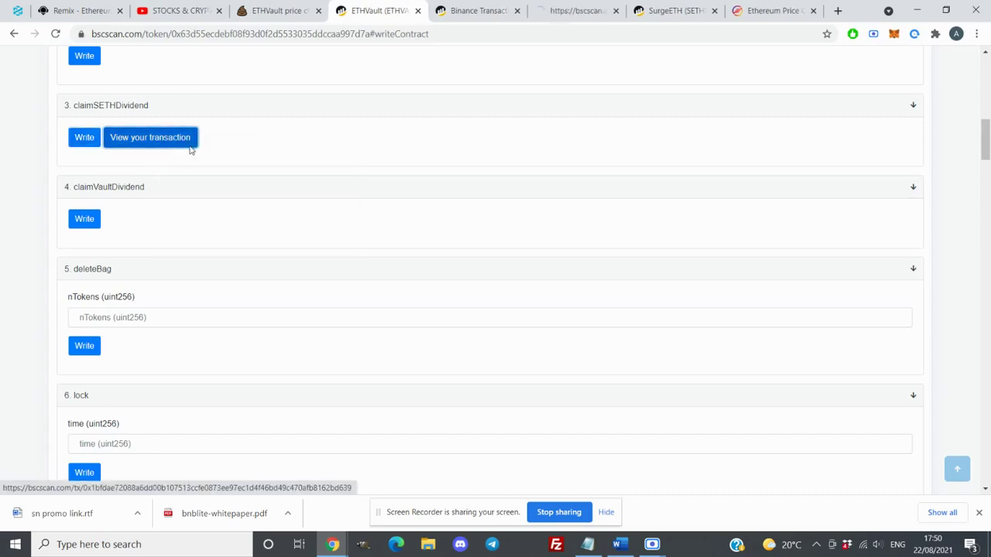
left_click(573, 6)
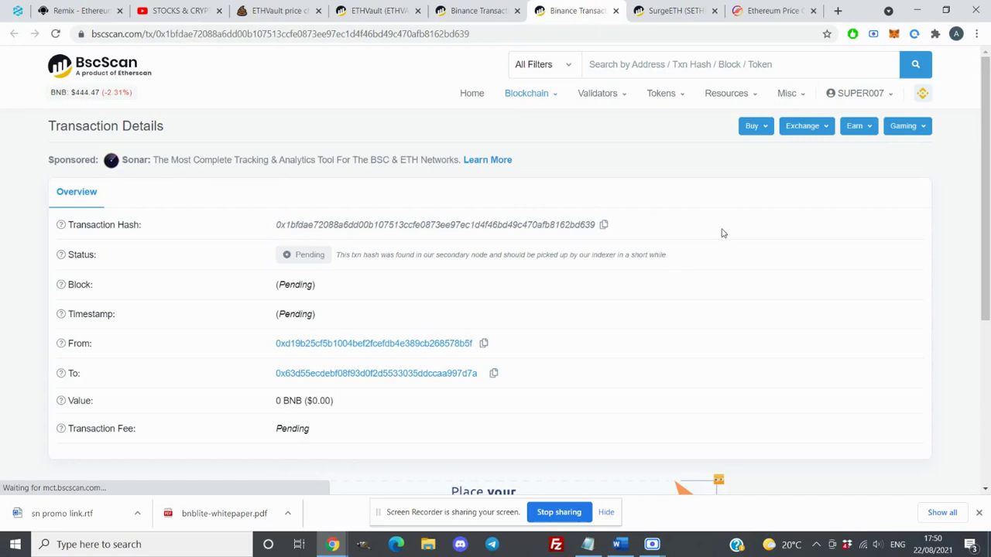
Step: Copy the transferred SurgeETH token amount from the claimSETHDividend transaction details
scroll(550, 403, "down", 1)
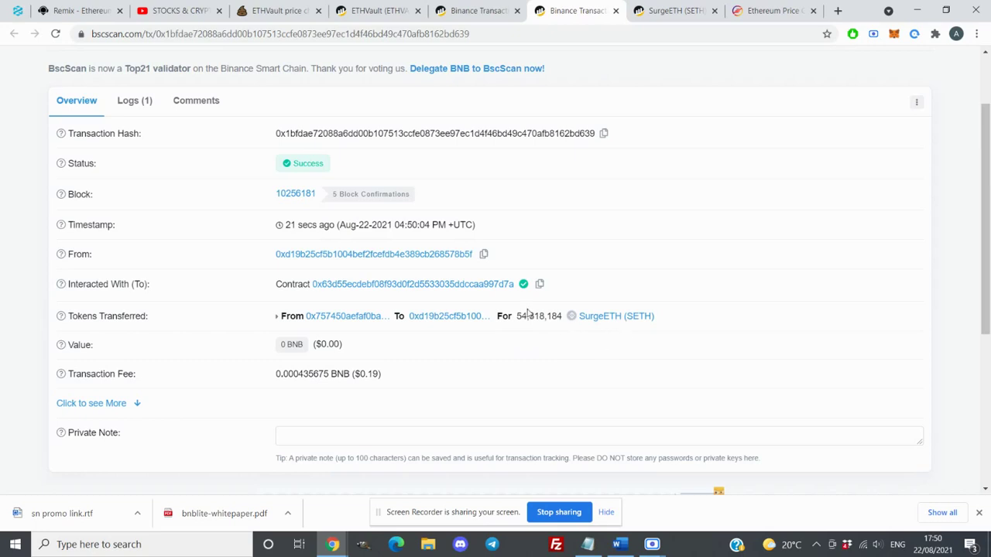
left_click_drag(565, 316, 516, 315)
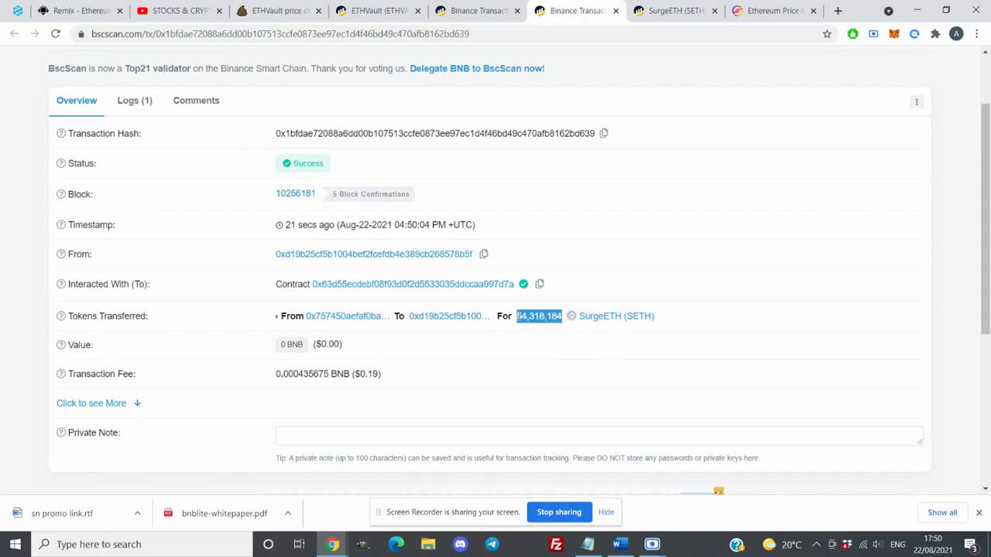
right_click(517, 316)
left_click(547, 325)
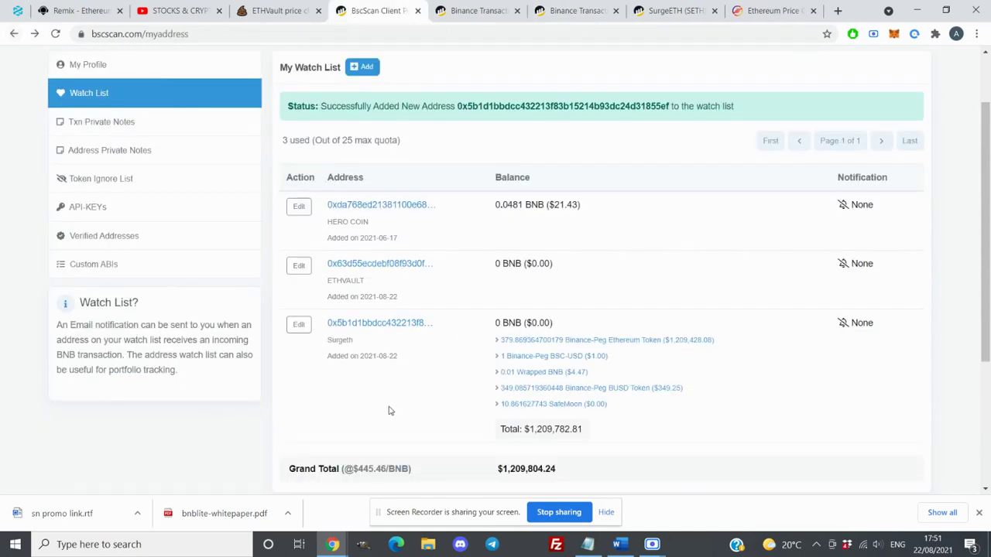
Step: Open the Surgeth contract from the watch list and show the Write Contract functions on its SurgeETH token tracker page
left_click(346, 328)
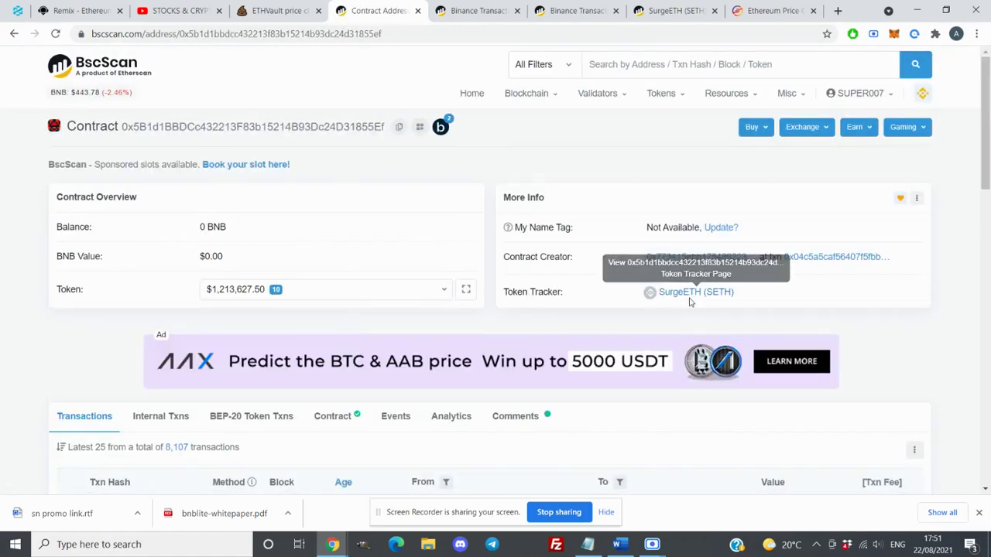
left_click(683, 295)
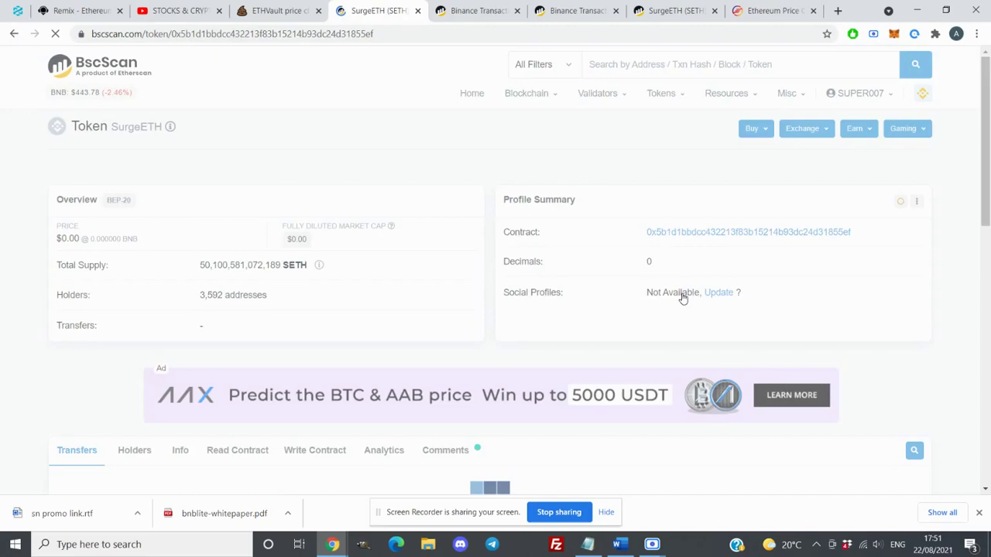
scroll(337, 186, "down", 4)
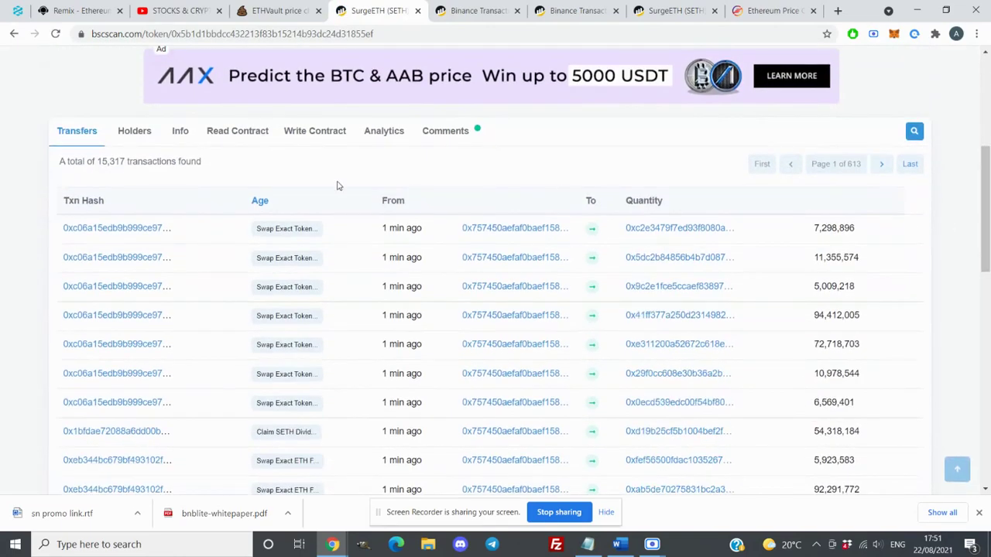
left_click(313, 141)
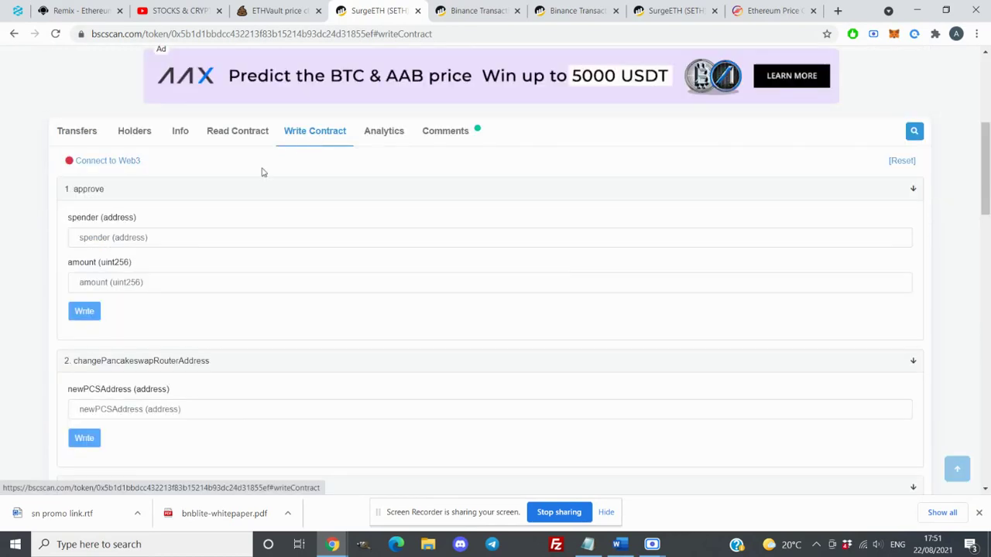
Step: Connect the wallet to the SurgeETH contract through WalletConnect and accept the beta feature notice
left_click(98, 162)
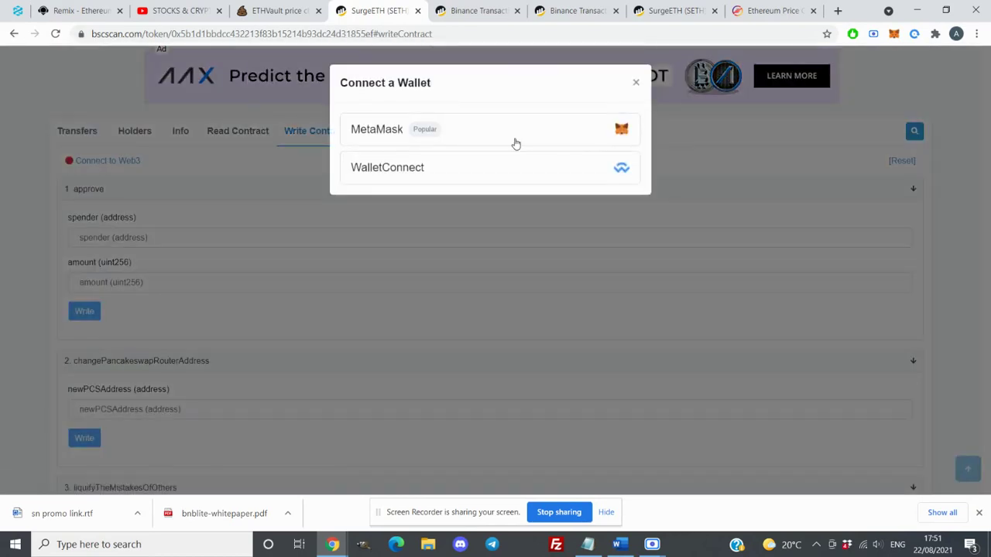
left_click(500, 165)
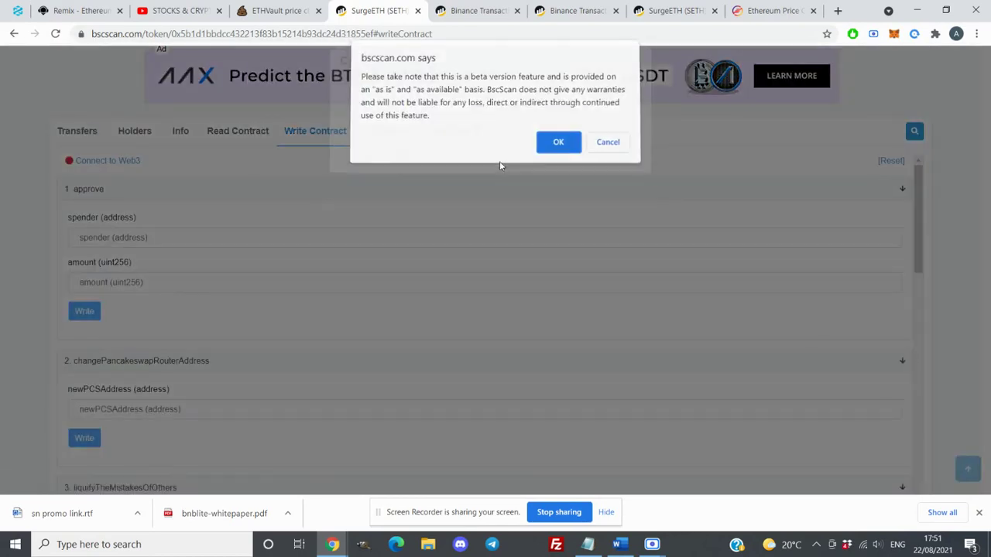
left_click(545, 148)
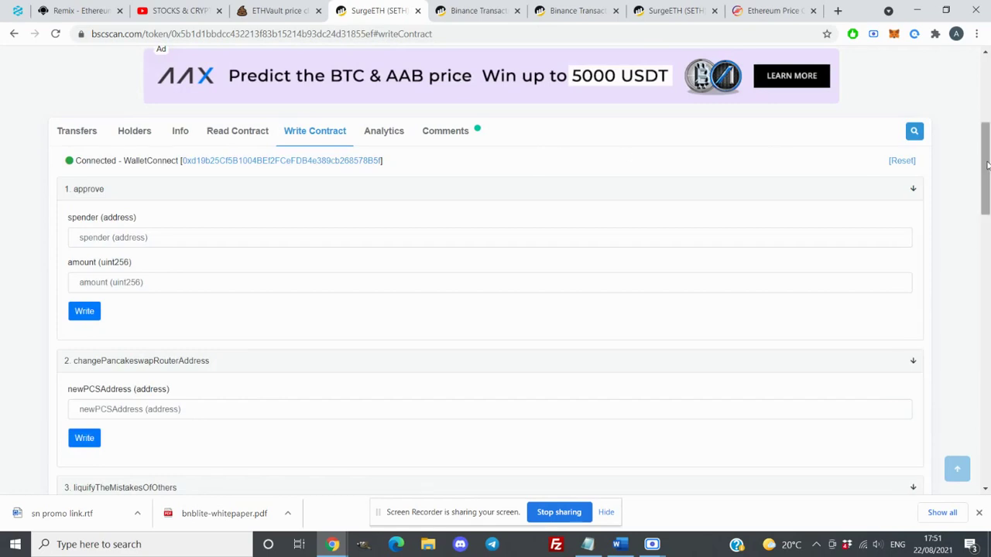
Step: Paste the copied amount as the sell function's tokenAmount, remove its commas to give 54318184, and write the sale
left_click_drag(987, 165, 989, 279)
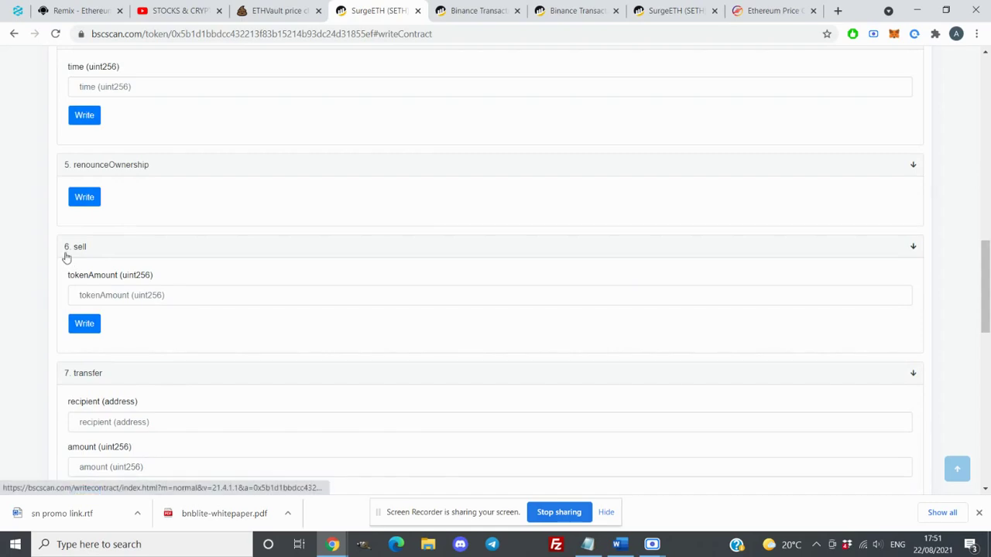
left_click(103, 295)
right_click(104, 298)
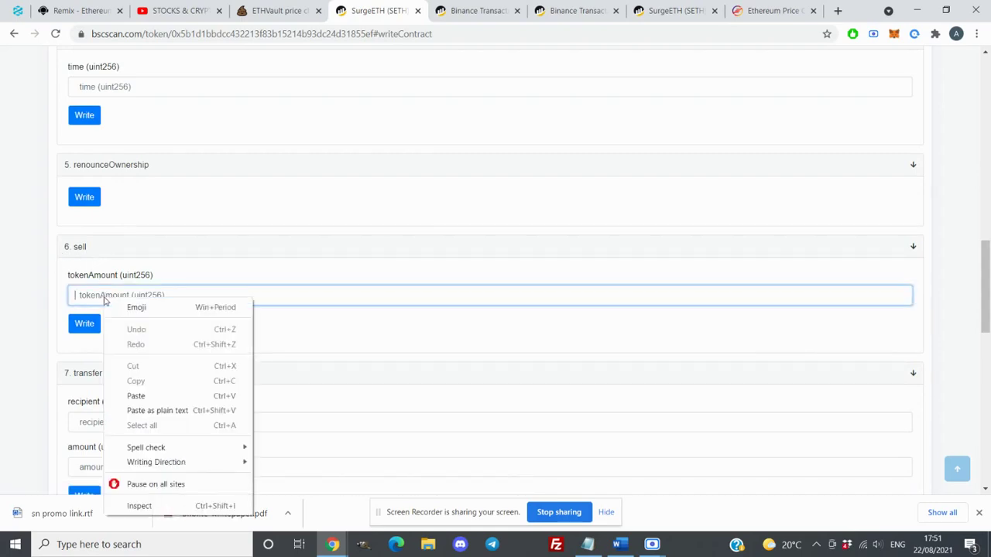
left_click(136, 396)
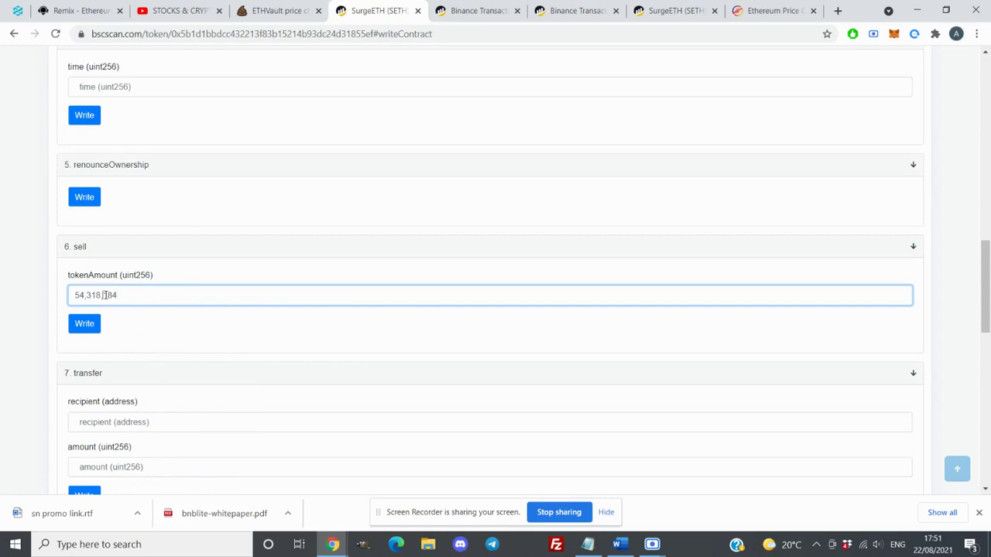
left_click(105, 295)
key("BackSpace")
left_click(87, 295)
key("BackSpace")
left_click(99, 329)
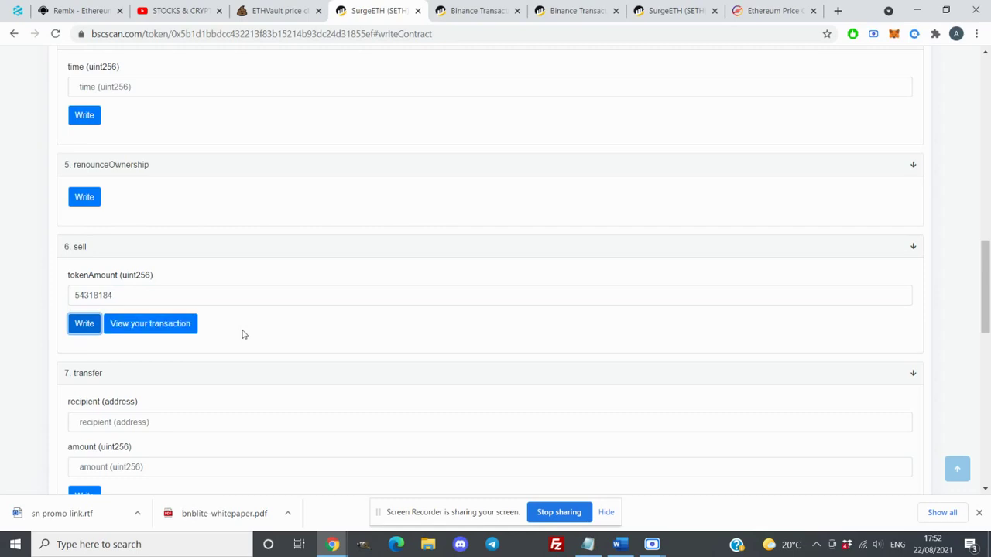
Step: Open the SurgeETH sell transaction in a new browser tab, reload it and examine its transferred tokens and fee
right_click(174, 332)
left_click(186, 336)
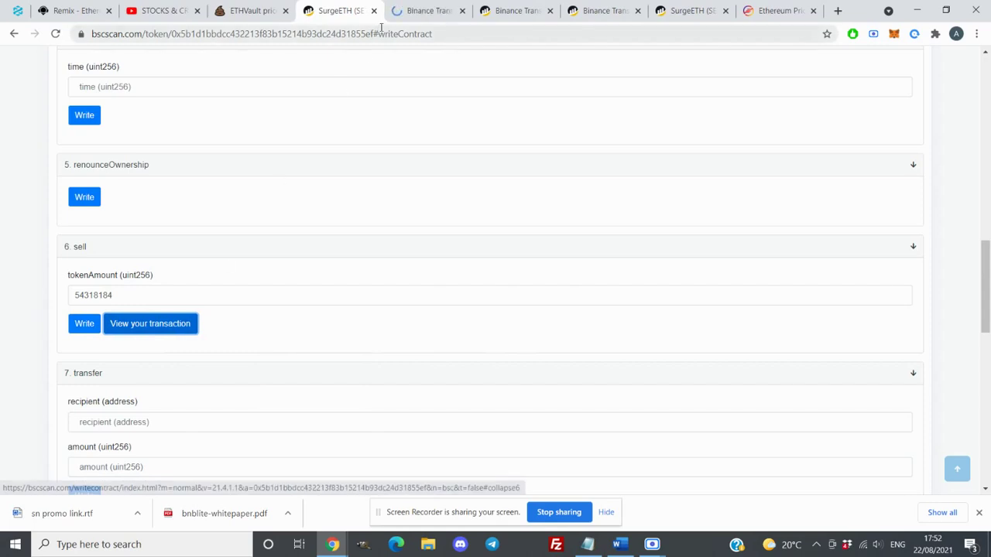
left_click(406, 11)
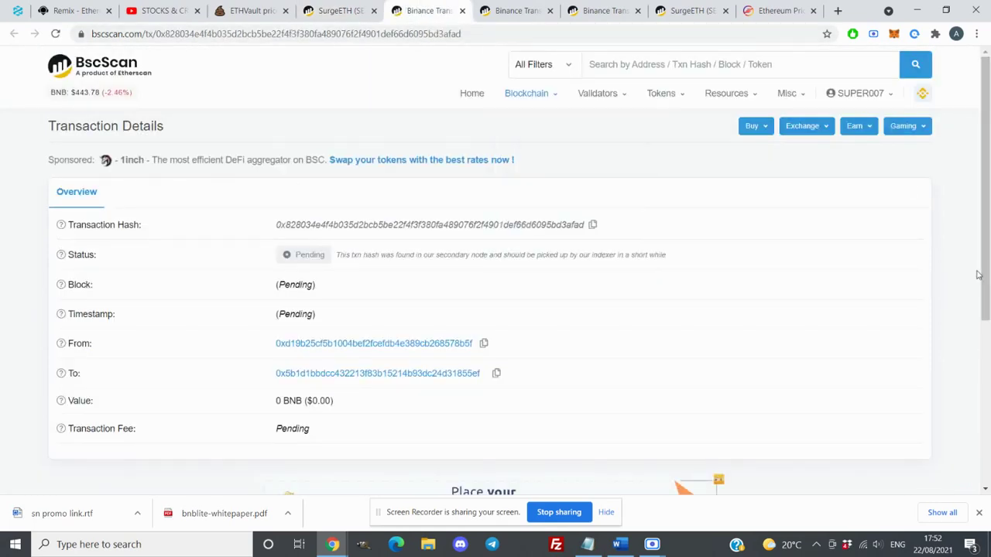
left_click(55, 34)
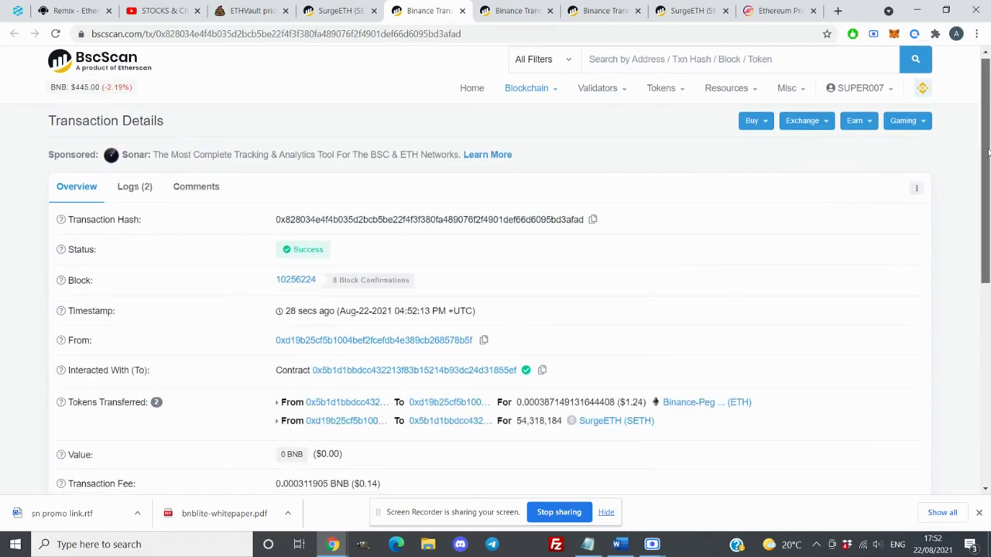
left_click_drag(988, 152, 990, 183)
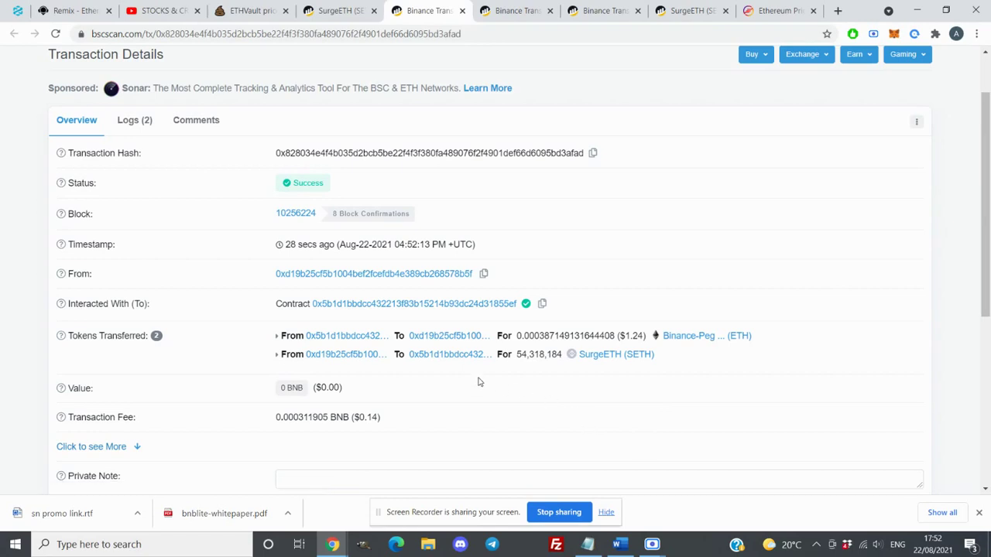
mouse_move(619, 339)
Step: Check the ETHVault price chart on PooCoin and revisit the SurgeETH sell function and its transaction details
left_click(249, 4)
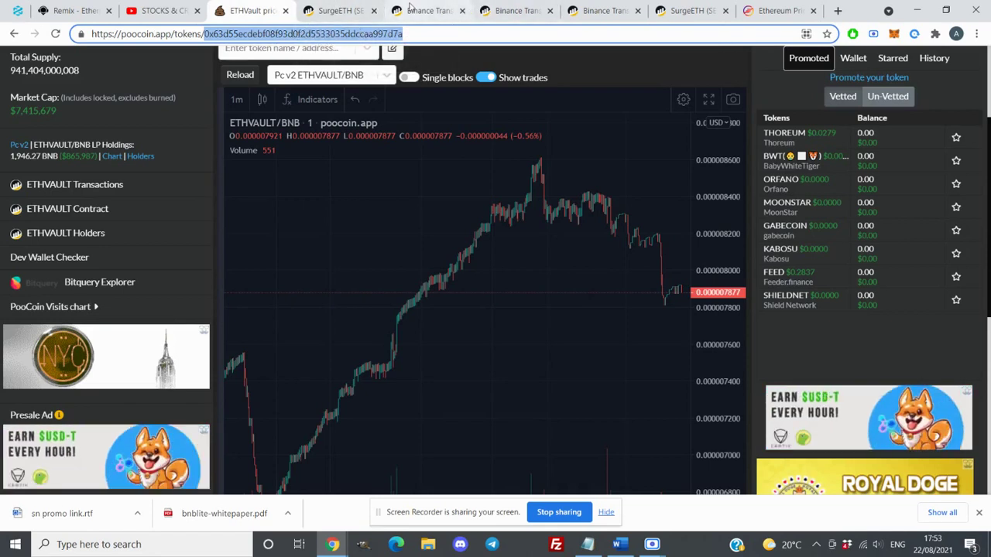
left_click(410, 8)
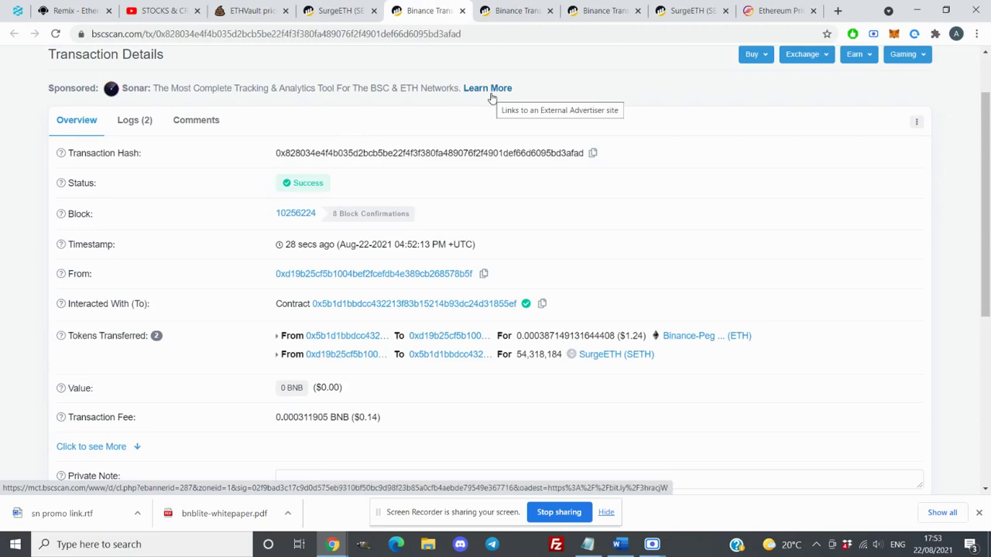
left_click(351, 6)
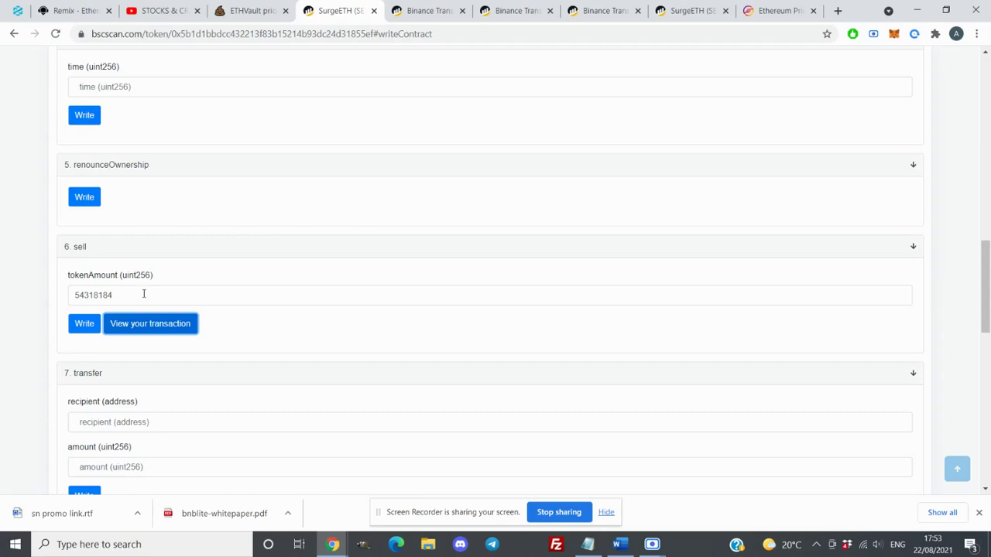
left_click(150, 324)
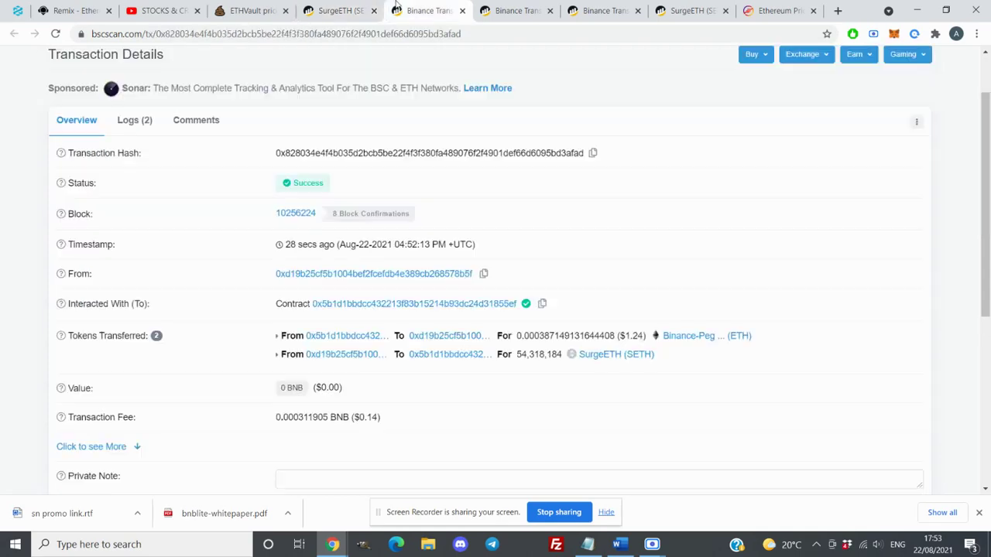